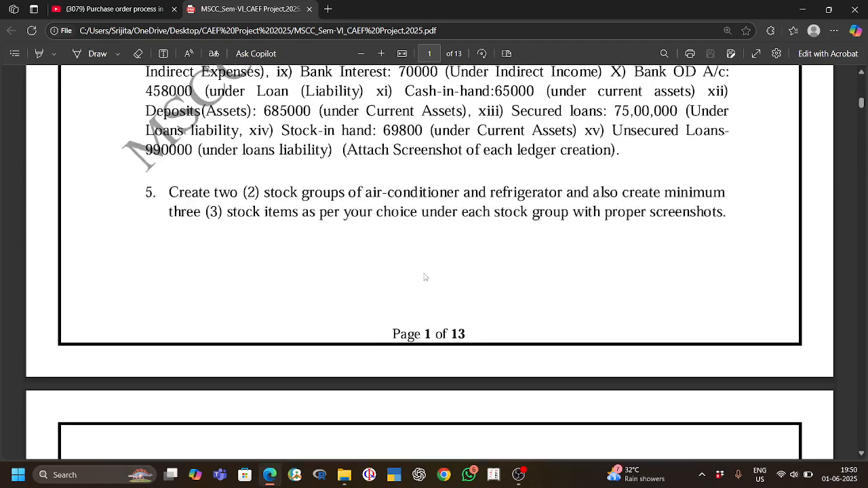
Step: Read the section 6(A) Purchase Order tasks in the project PDF and dismiss the message notification
scroll(422, 277, down, 2)
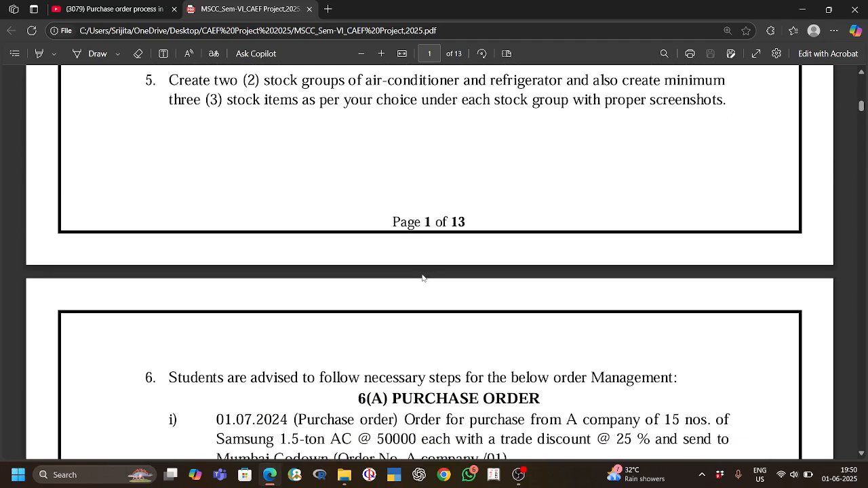
scroll(414, 286, down, 2)
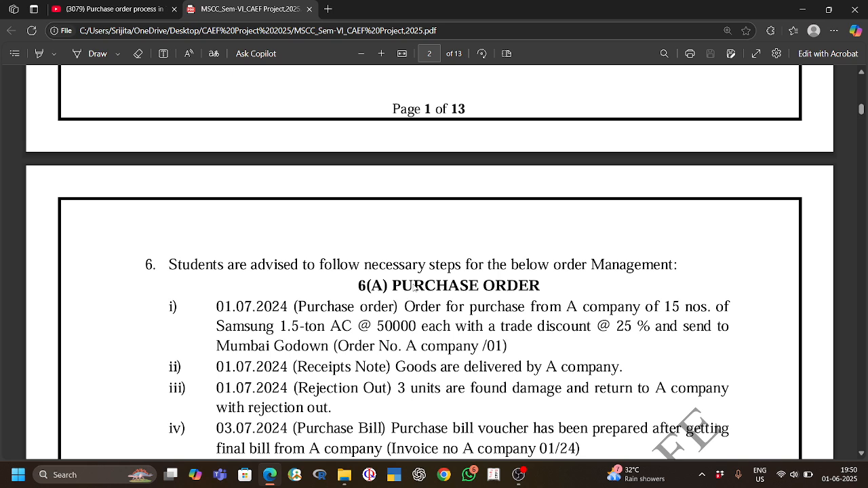
scroll(415, 288, down, 1)
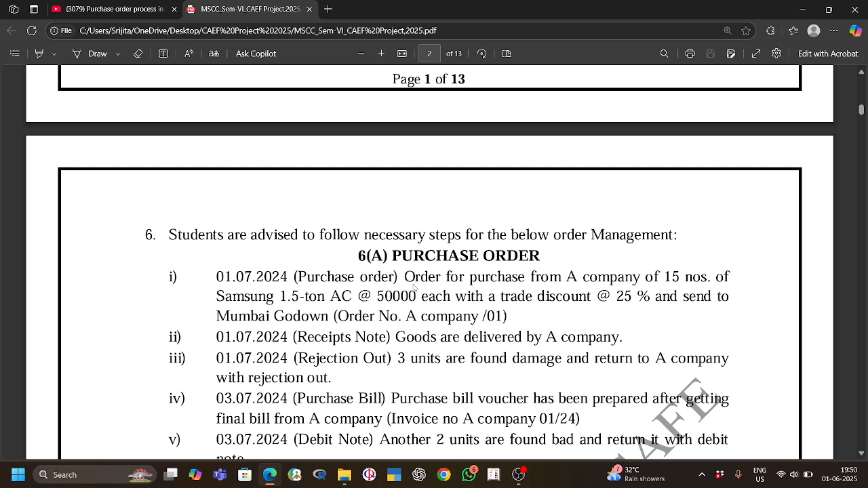
scroll(413, 288, down, 1)
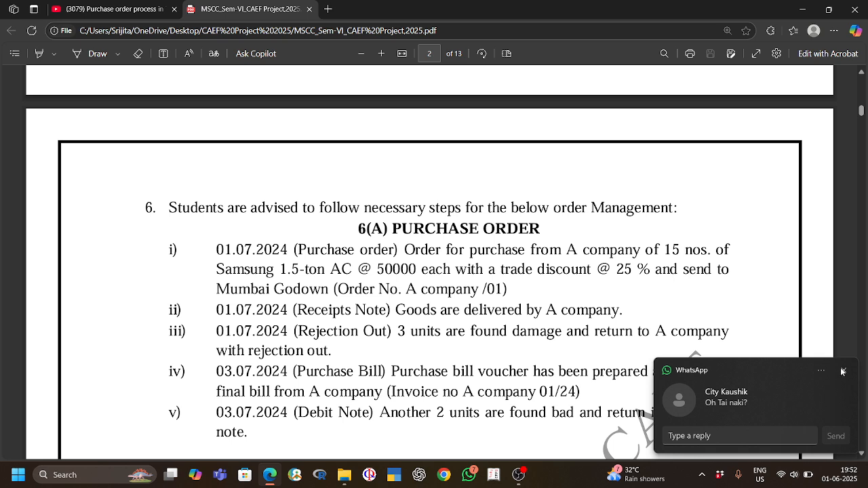
click(842, 371)
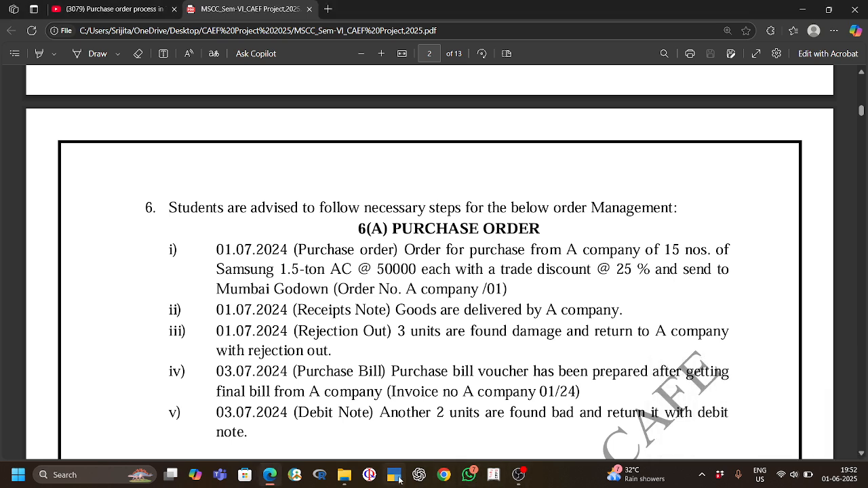
Step: Launch Tally.ERP 9 and start it in Educational Mode
click(494, 475)
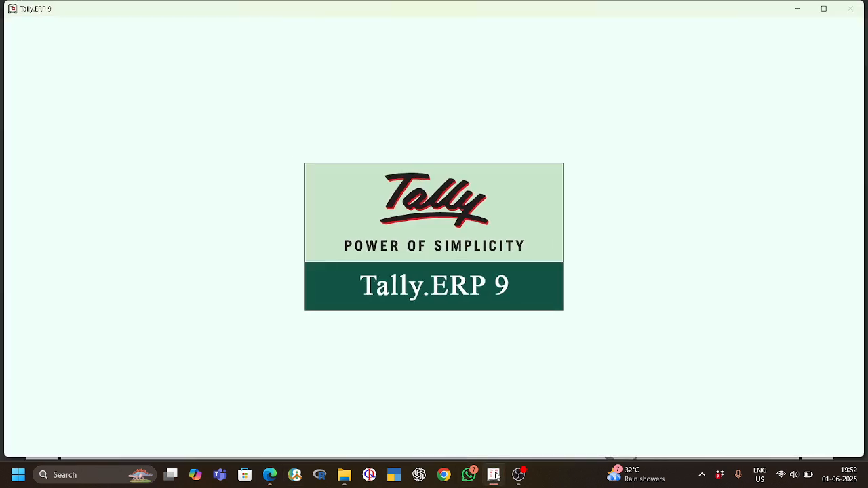
click(519, 476)
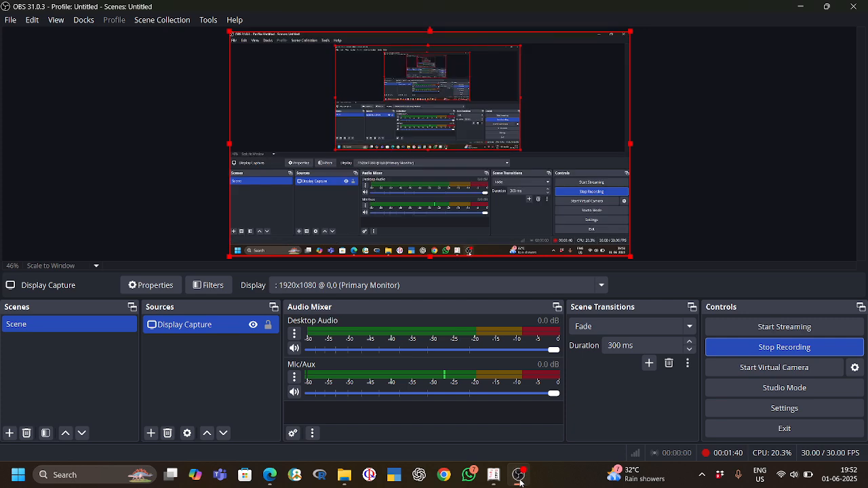
click(519, 478)
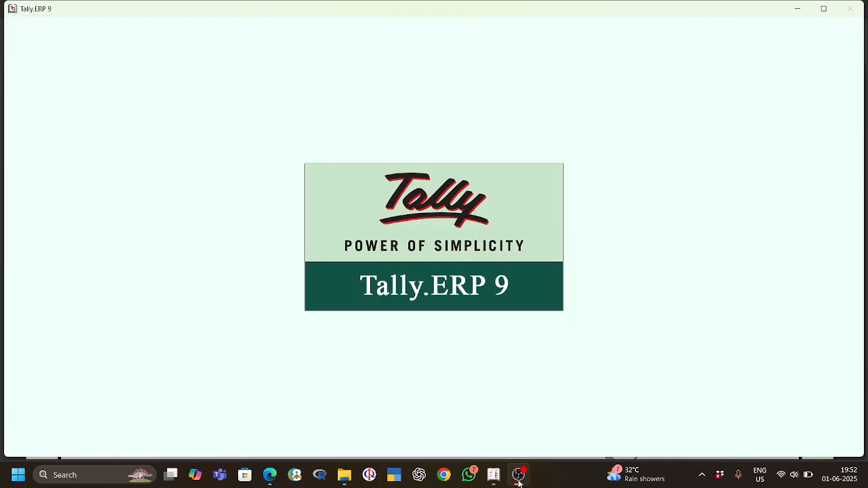
key(Down)
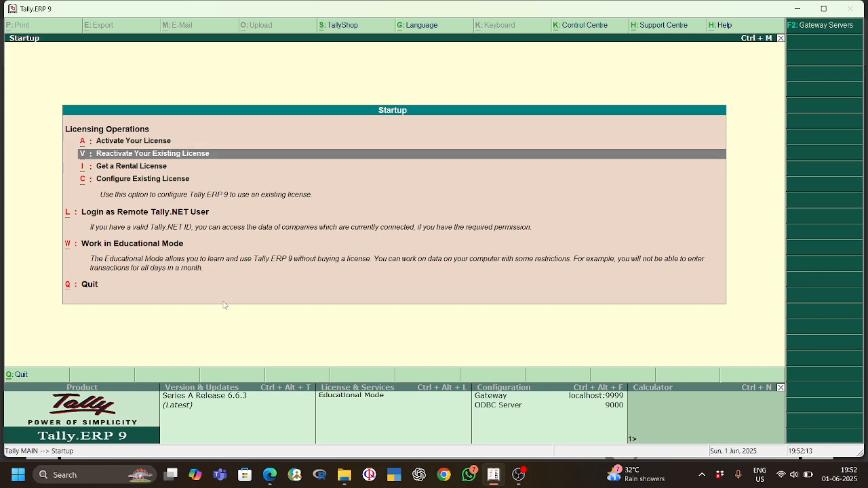
key(Down)
key(Down)
key(Down)
key(Return)
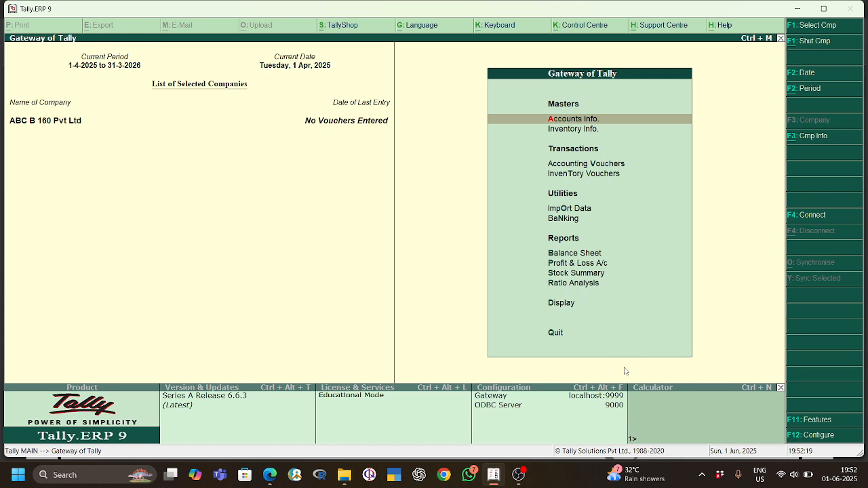
Step: Open the Inventory Features of the company ABC B 160 Pvt Ltd
click(818, 435)
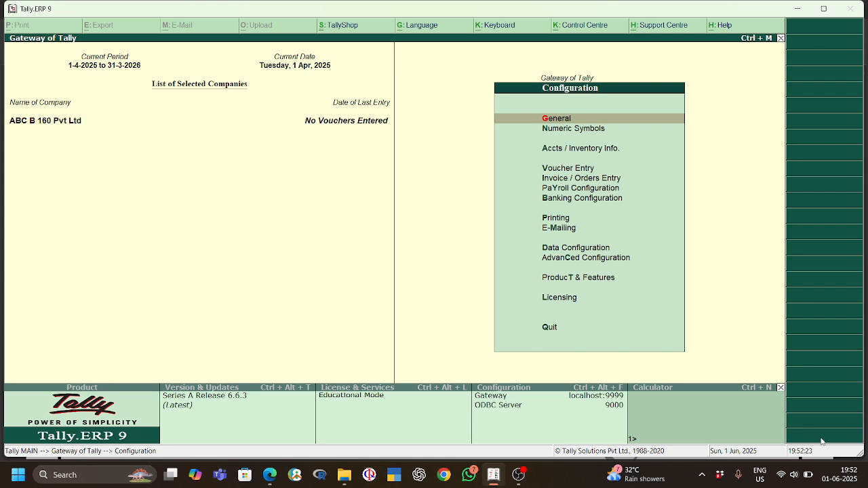
key(Escape)
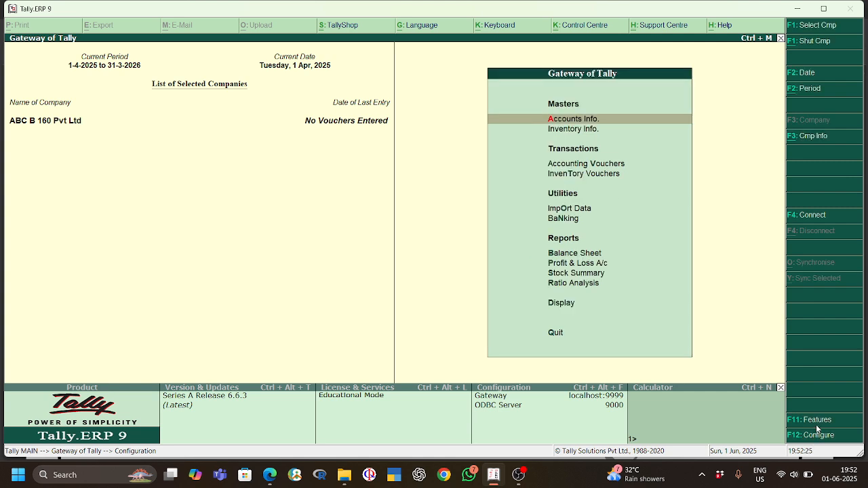
click(816, 420)
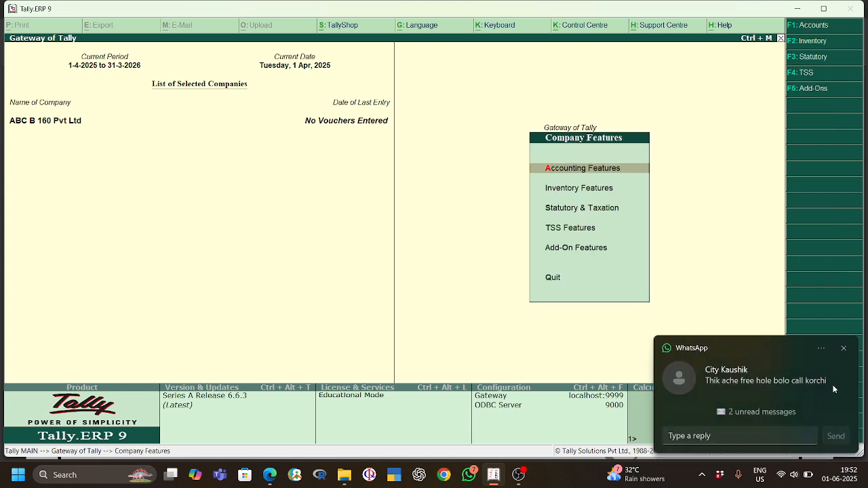
click(844, 349)
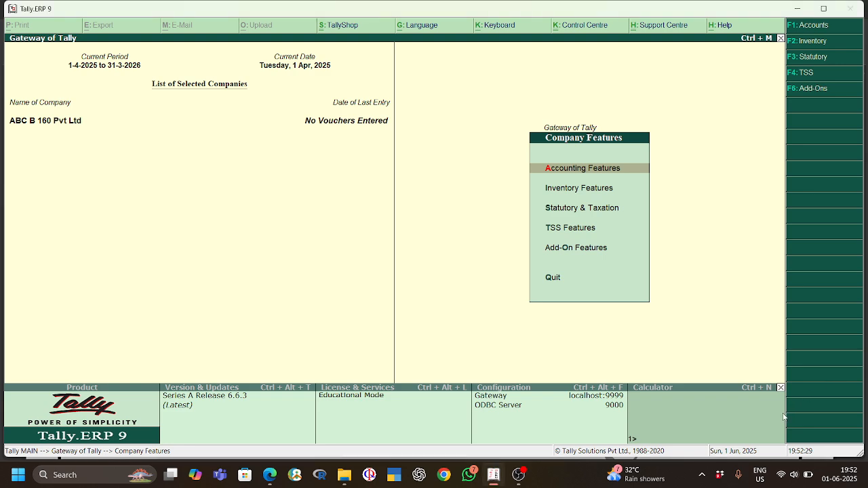
key(Down)
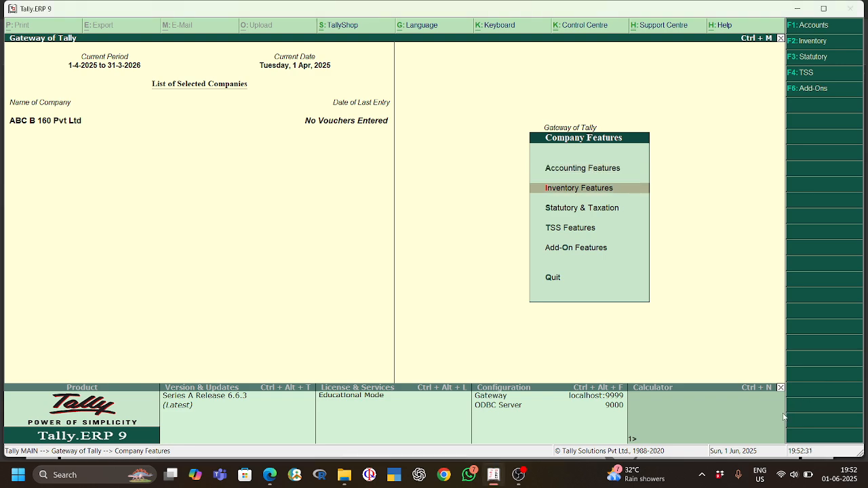
key(Return)
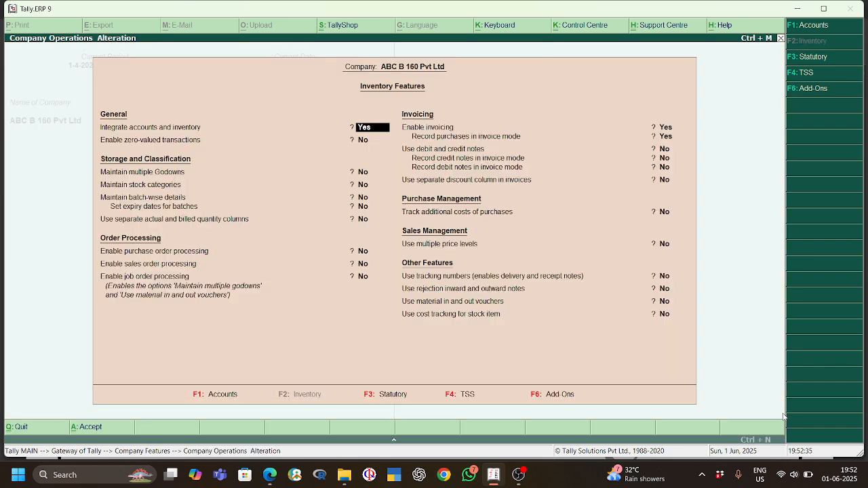
Step: Set Maintain multiple Godowns and Enable purchase order processing to Yes in the inventory features
key(Down)
key(Down)
key(Down)
key(Up)
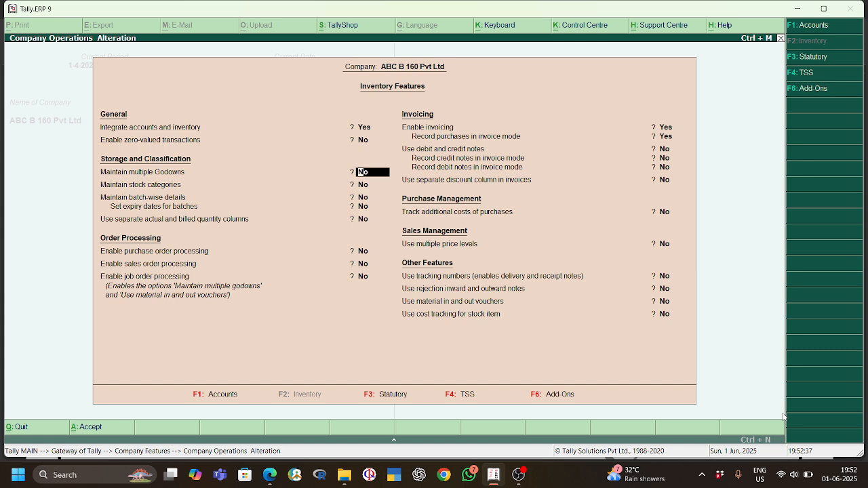
text(yes)
key(Return)
key(Return)
key(Return)
key(Return)
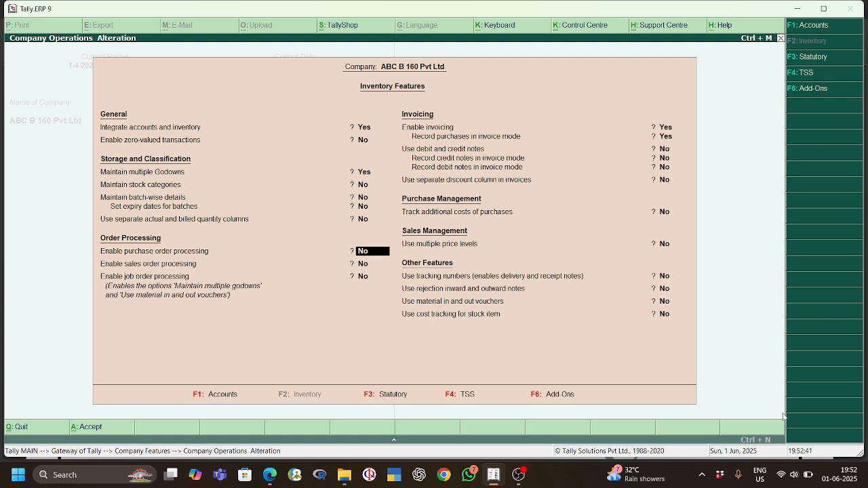
text(yes)
Step: Set Use tracking numbers to Yes, accept the inventory features and return to the Gateway of Tally
key(Return)
key(Return)
key(Return)
key(Return)
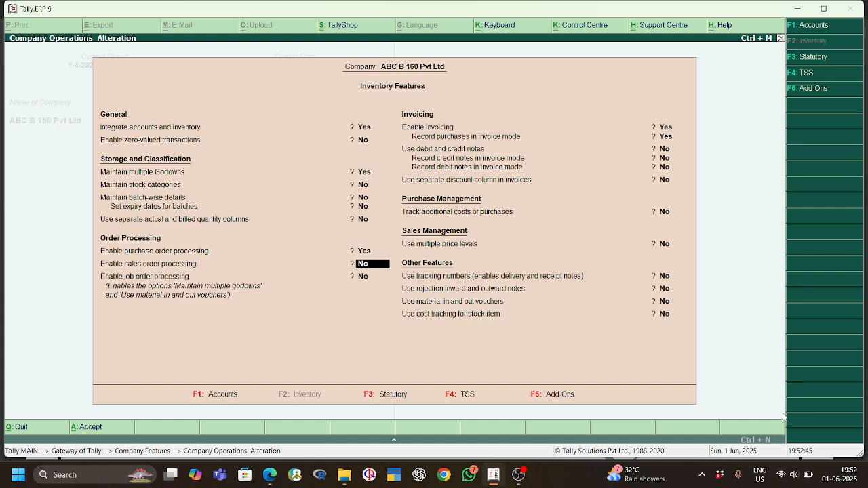
key(Return)
key(Return)
key(Return)
key(Return)
key(Return)
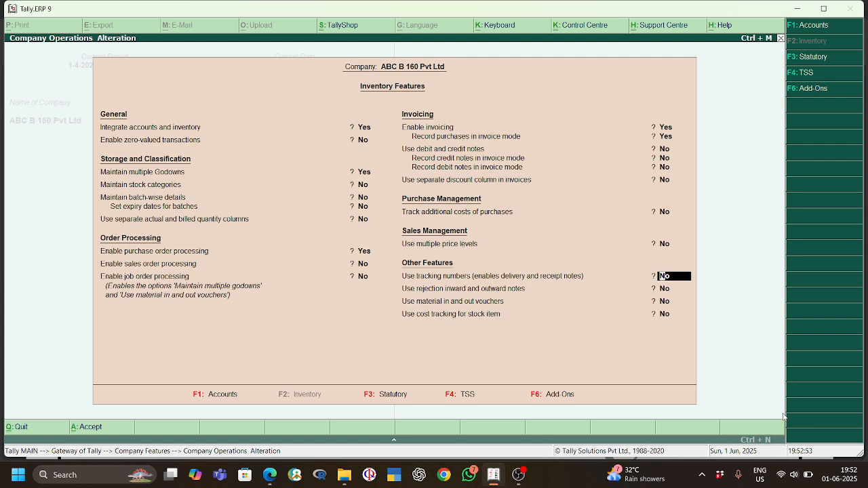
key(y)
key(Return)
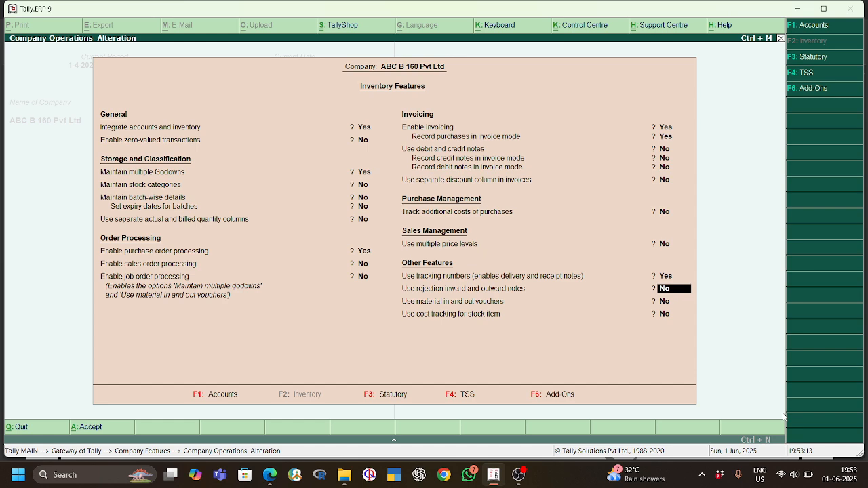
key(Return)
key(Return)
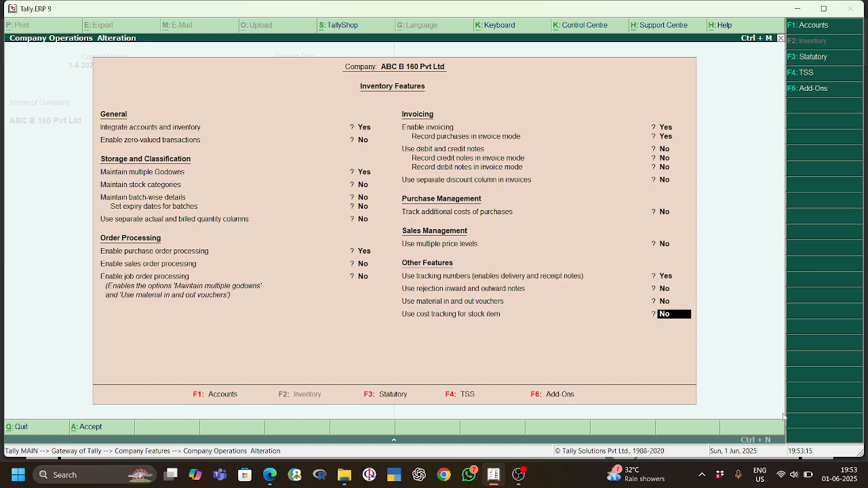
key(Return)
key(Return)
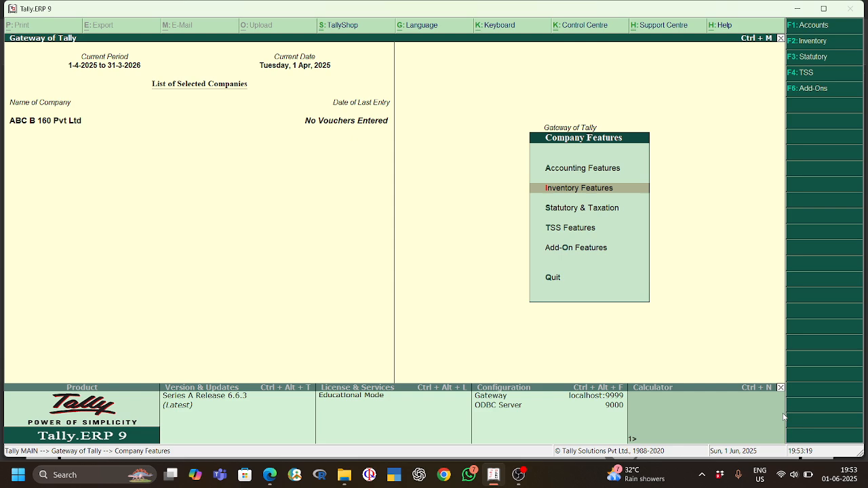
key(Escape)
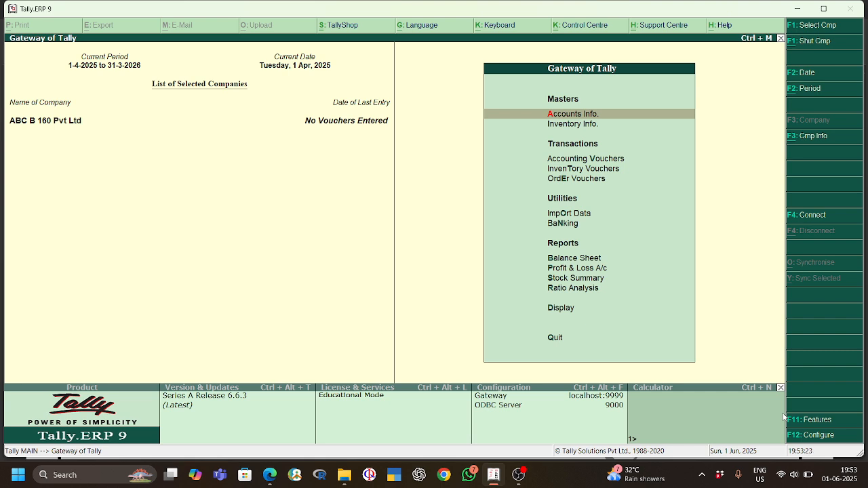
key(Down)
key(Down)
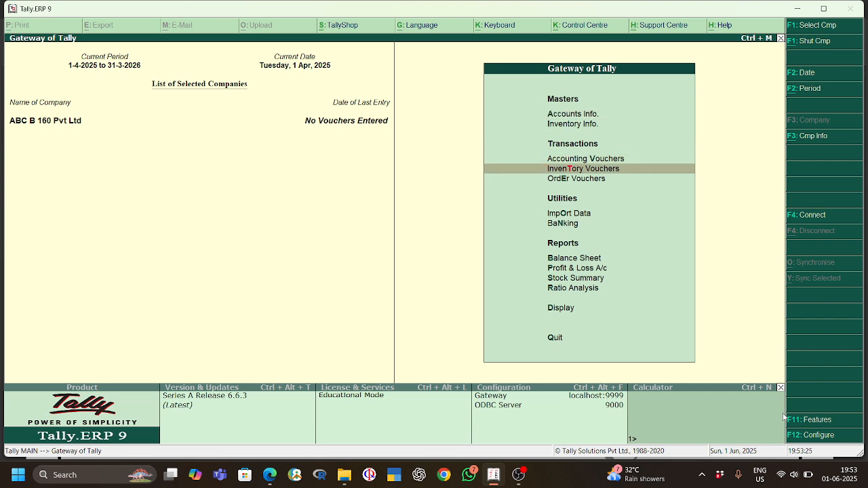
key(Down)
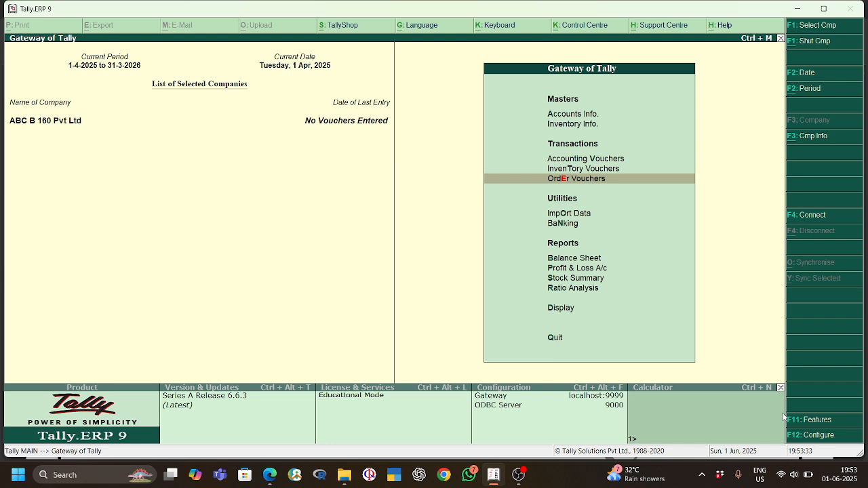
key(Escape)
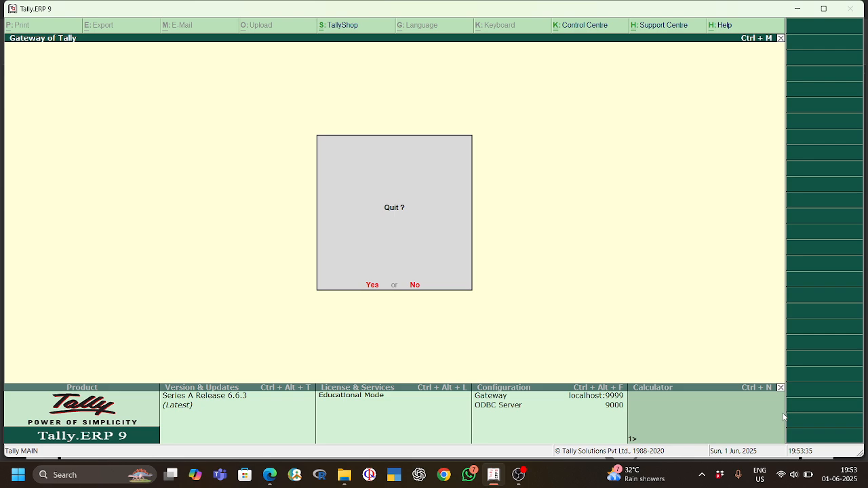
key(n)
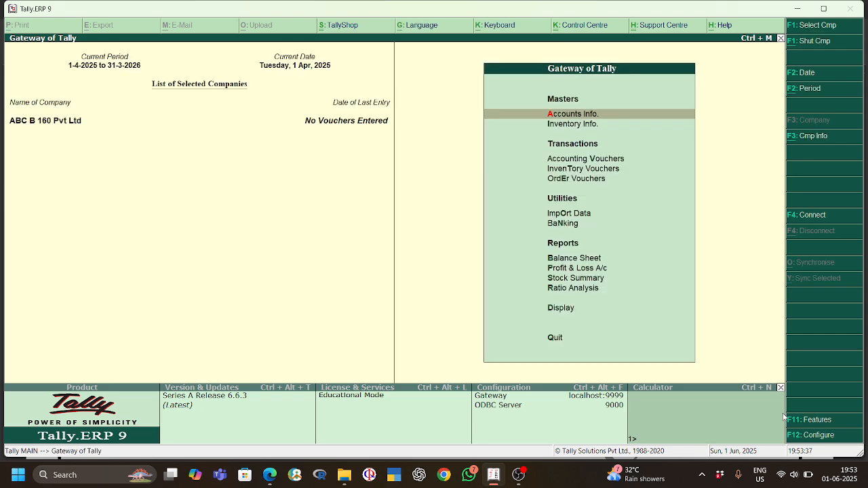
Step: Reopen the company's inventory features and set Maintain multiple Godowns and Enable purchase order processing to No
click(814, 434)
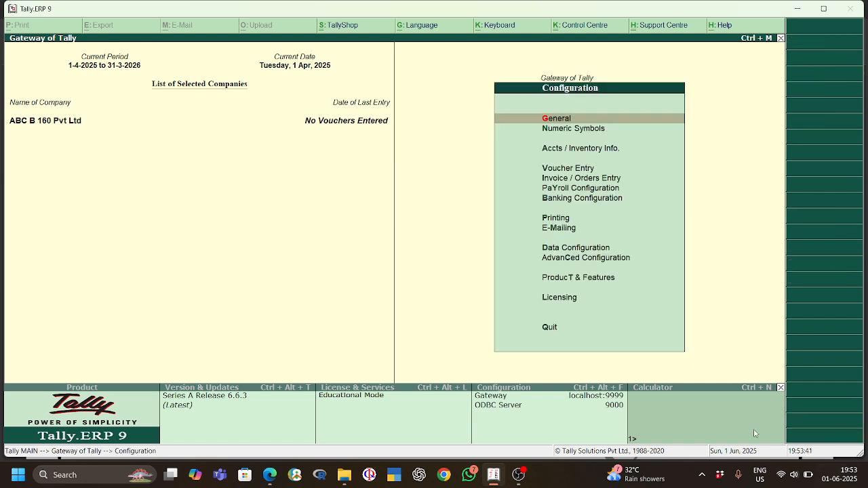
key(Escape)
click(810, 418)
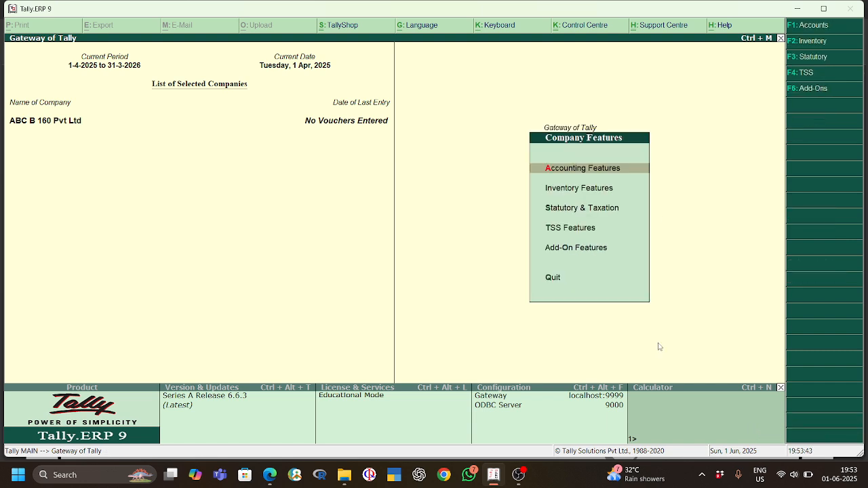
click(600, 192)
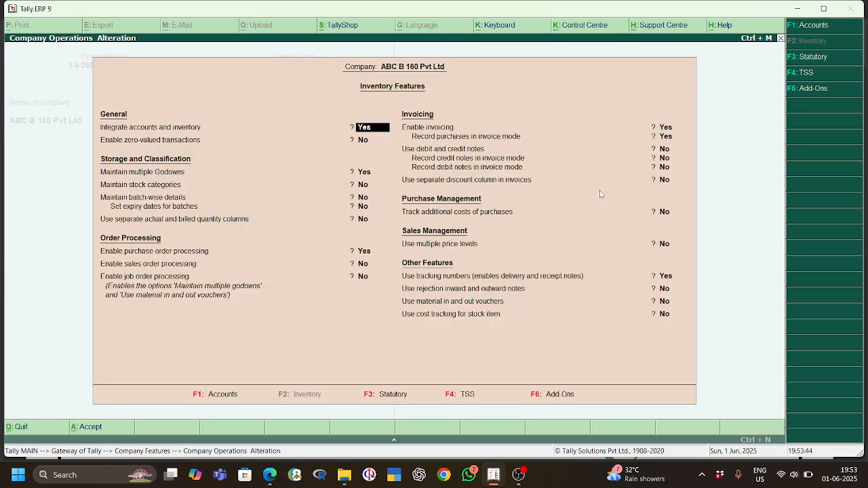
click(366, 174)
text(no)
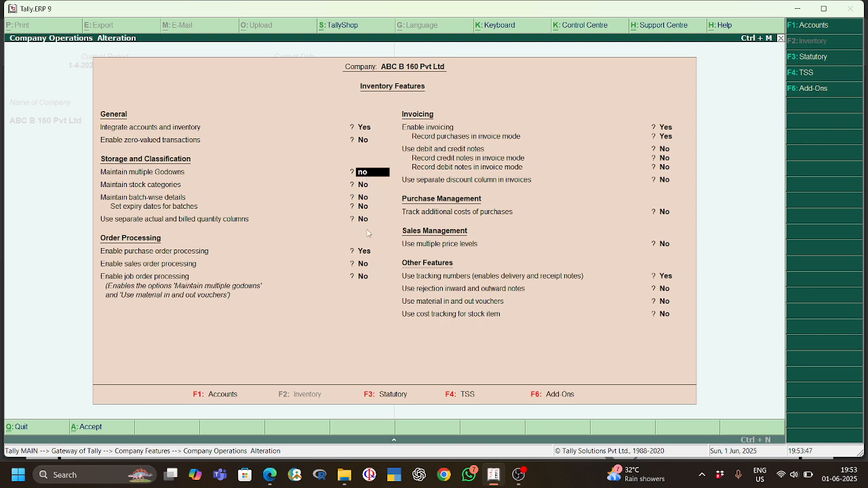
click(364, 252)
text(no)
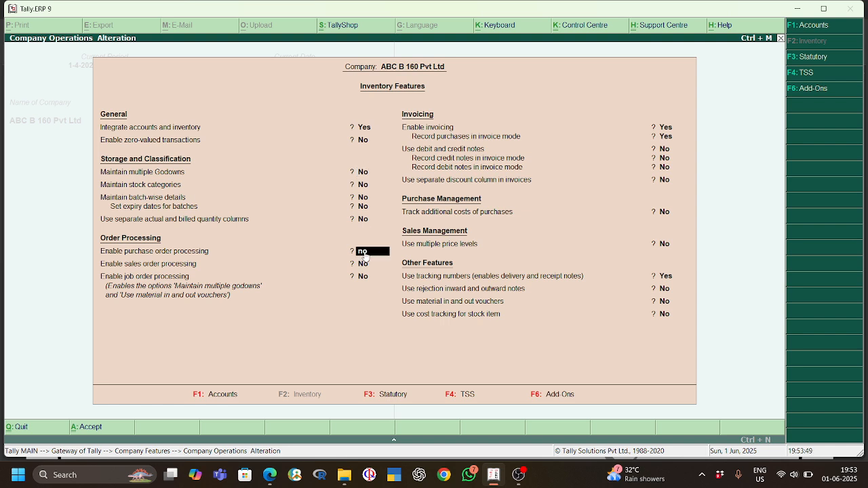
Step: Set Use tracking numbers to No, accept the inventory features and return to the Gateway of Tally
click(668, 278)
text(n)
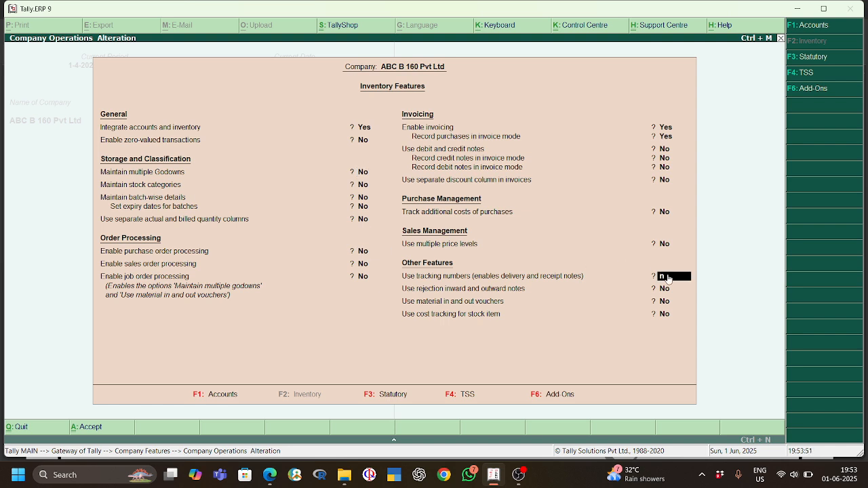
text(o)
key(Return)
key(Return)
key(Return)
key(Return)
key(Return)
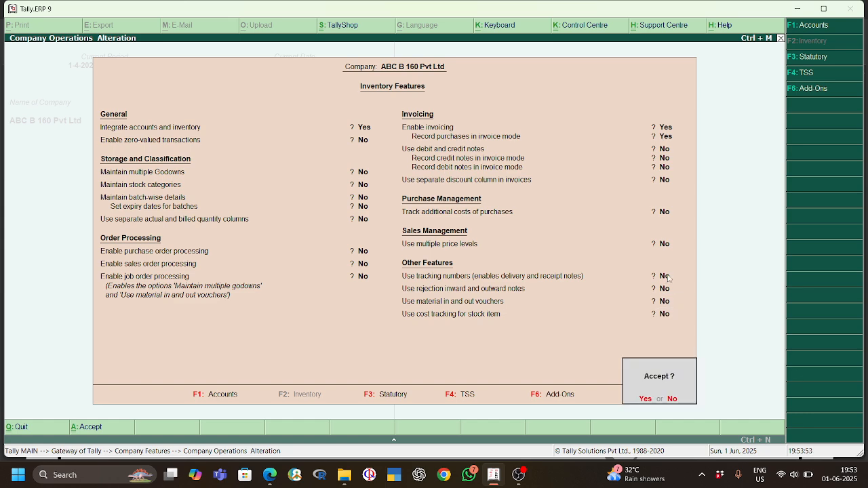
key(Escape)
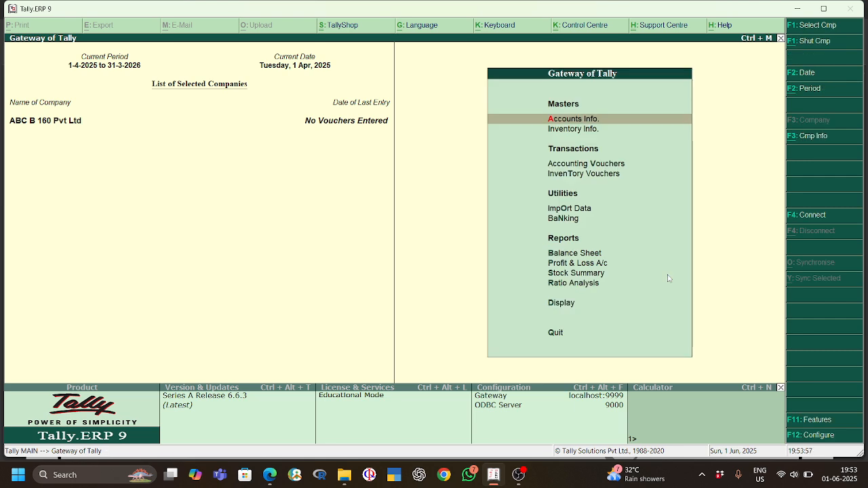
Step: Reopen the company's inventory features and set Maintain multiple Godowns to Yes
click(818, 420)
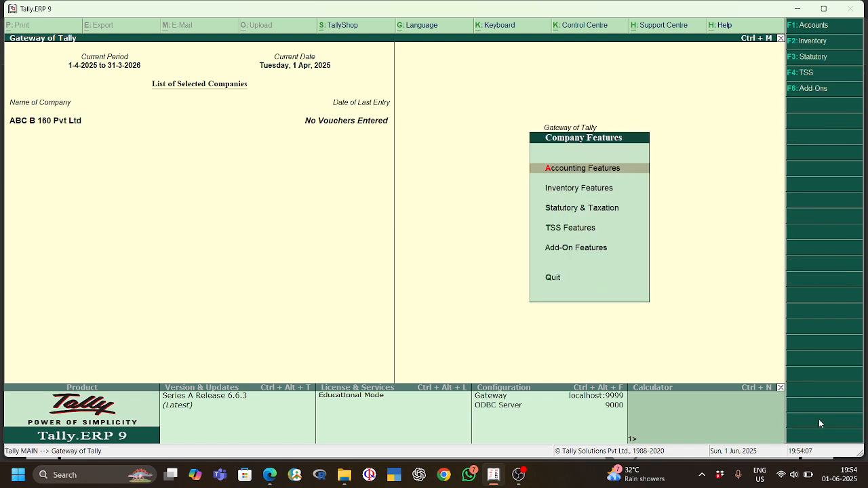
click(598, 193)
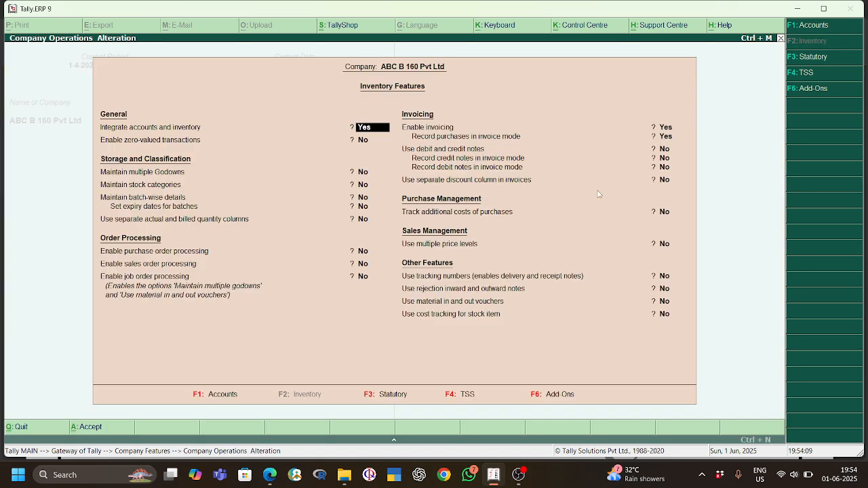
click(363, 173)
text(y)
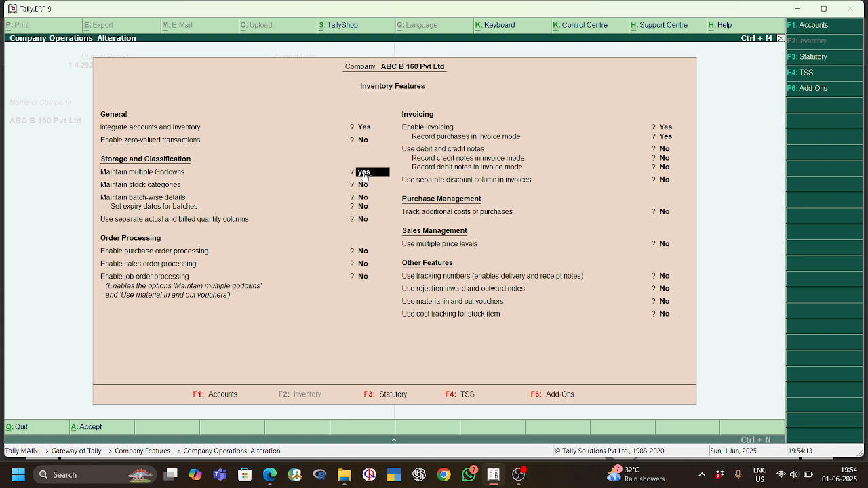
key(Return)
Step: Set Enable purchase order processing to Yes in the inventory features
key(Return)
key(Return)
key(Return)
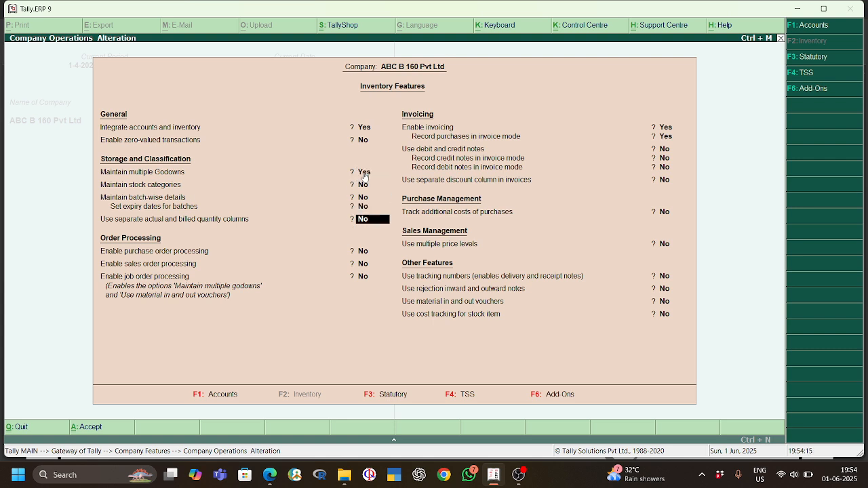
key(Return)
key(Return)
key(Up)
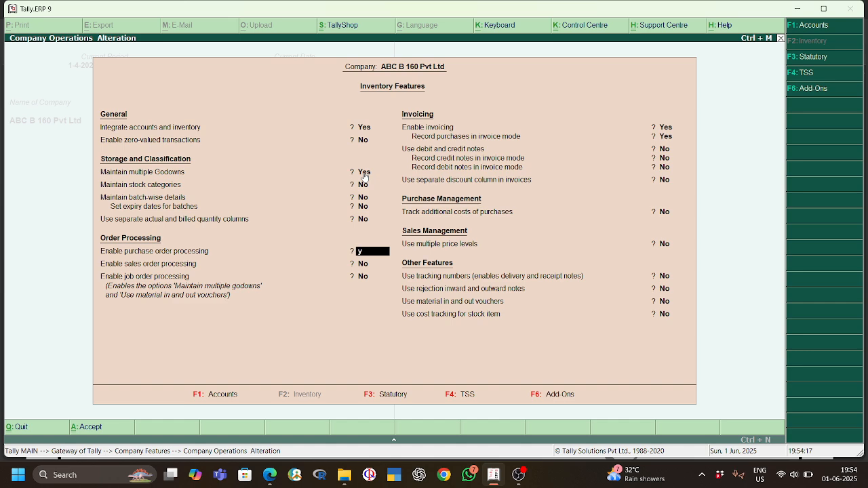
text(y)
key(Return)
key(Return)
key(Return)
key(Return)
key(Return)
key(Return)
key(Return)
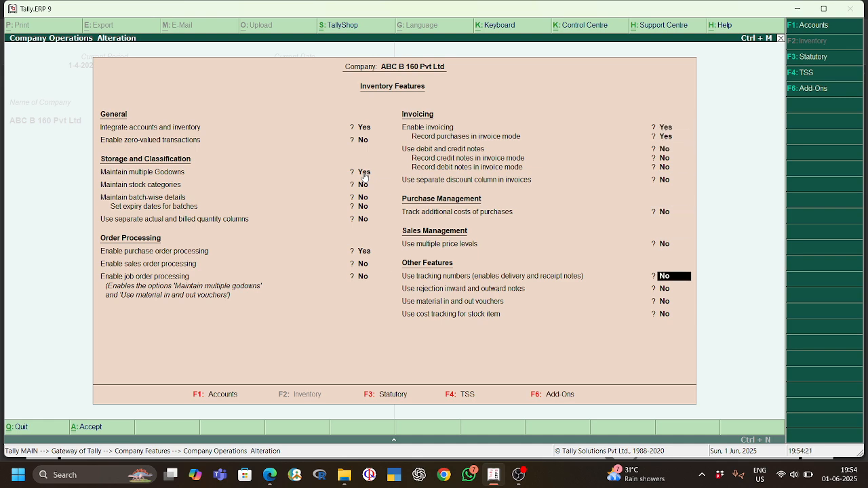
Step: Set Use tracking numbers to Yes, save the inventory features and go back to the Gateway of Tally
text(y)
key(Return)
key(Return)
key(Return)
key(Return)
key(Return)
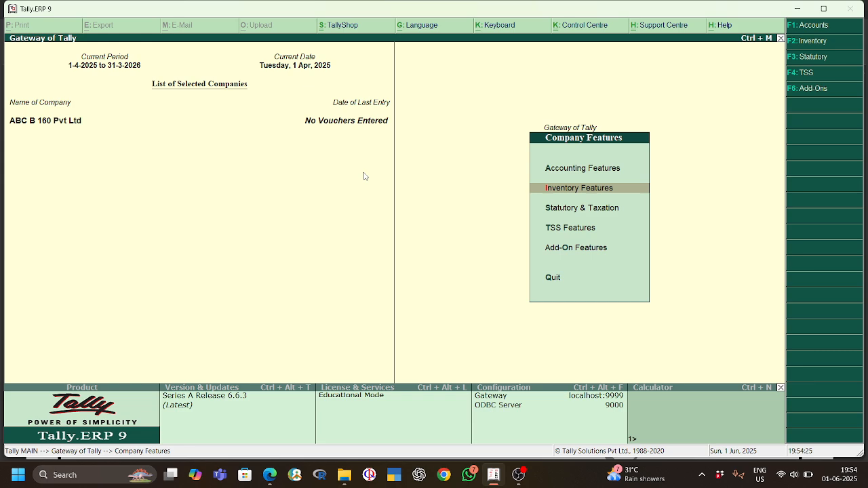
key(Escape)
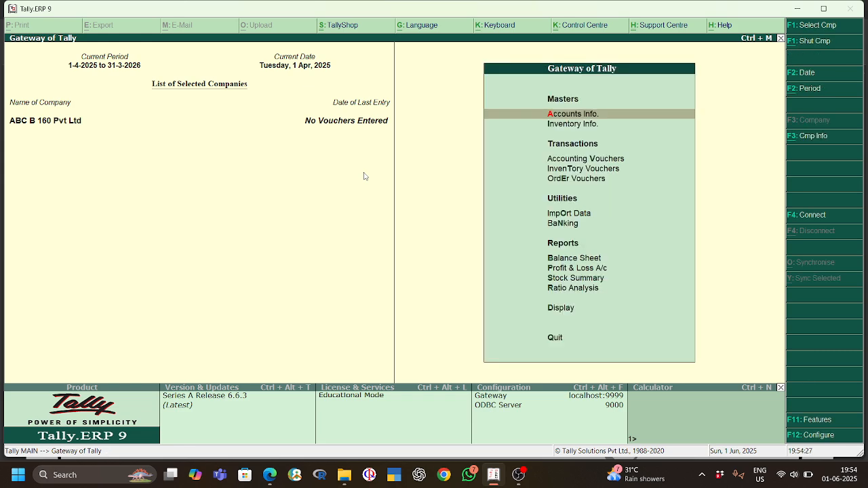
key(Down)
key(Down)
key(Down)
key(Down)
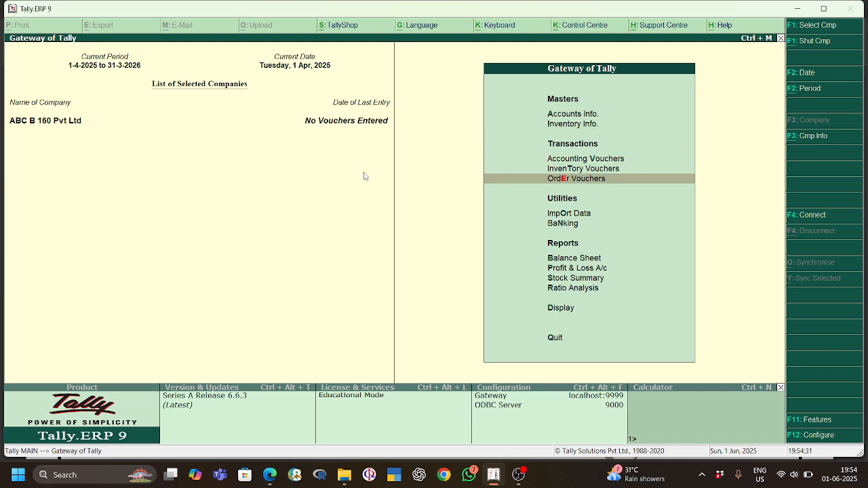
key(Return)
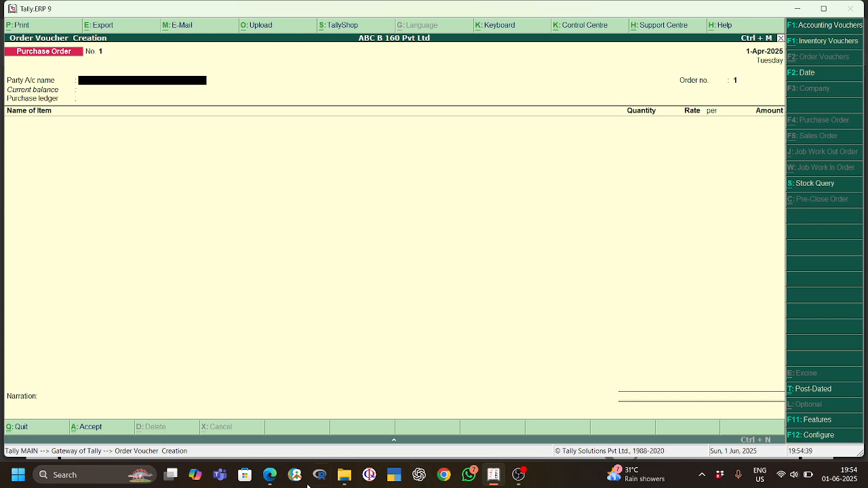
click(269, 474)
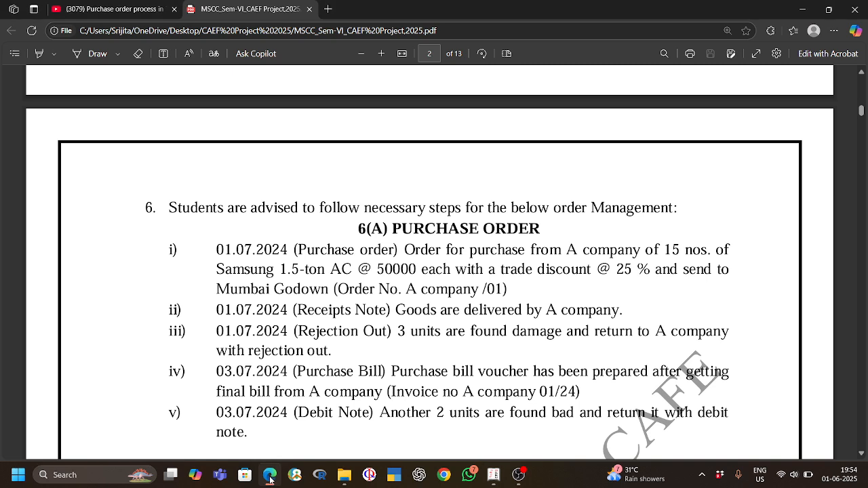
click(270, 477)
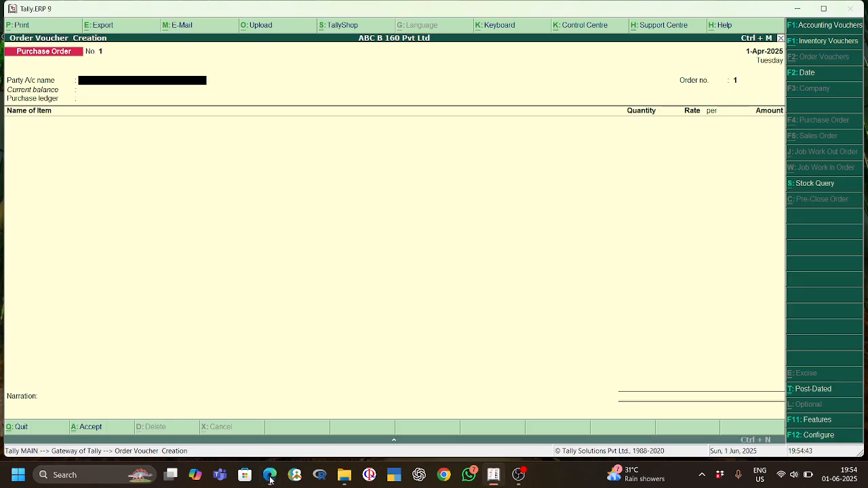
text(A)
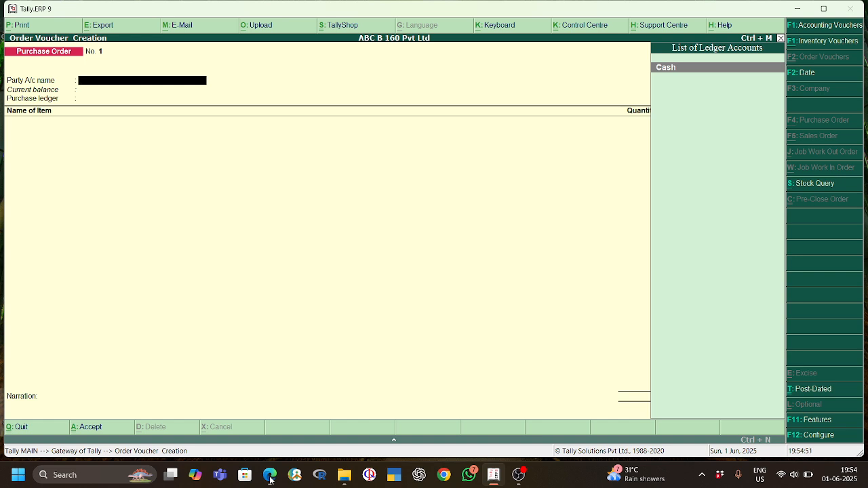
key(Escape)
key(y)
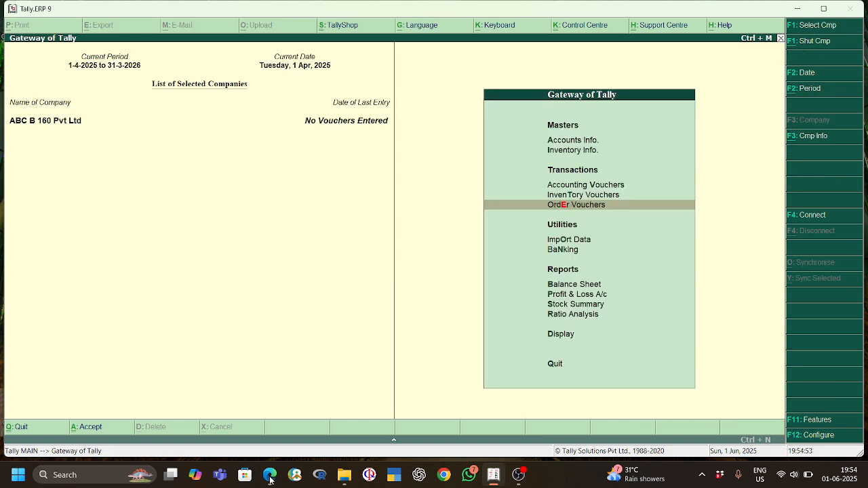
Step: Open the Cash ledger for alteration from the single-ledger options in Accounts Info
key(Up)
key(Up)
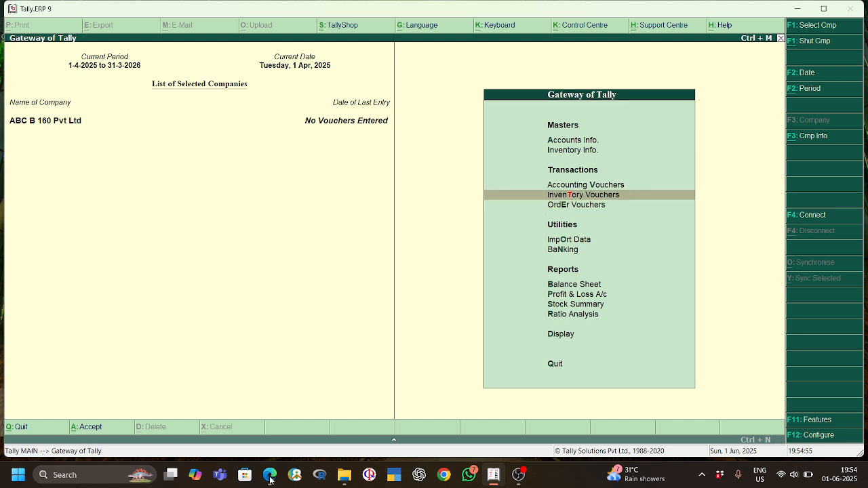
key(Up)
key(Up)
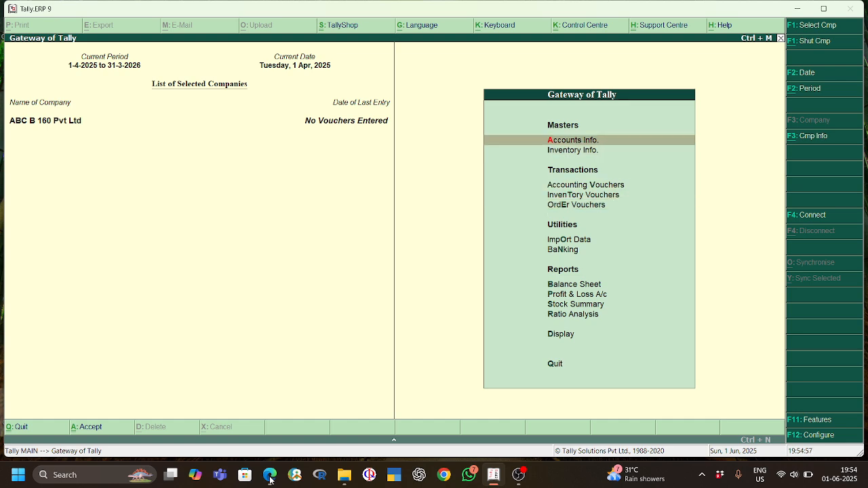
key(Return)
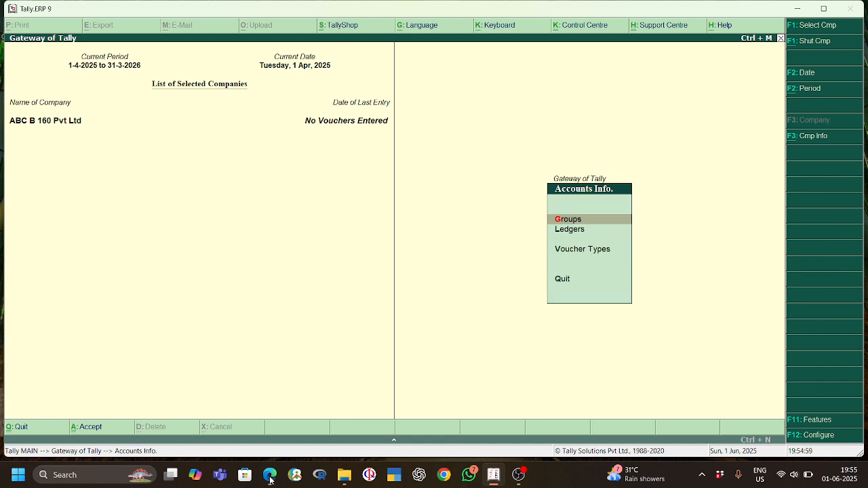
key(Down)
key(Return)
key(Down)
key(Down)
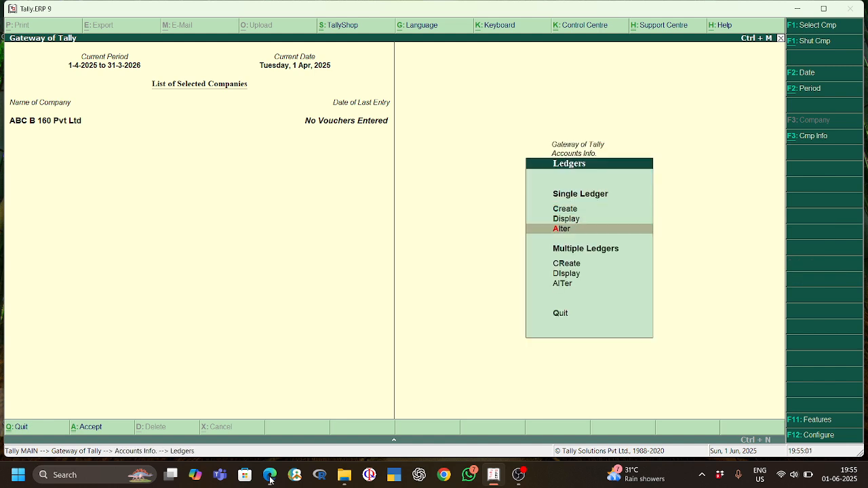
key(Return)
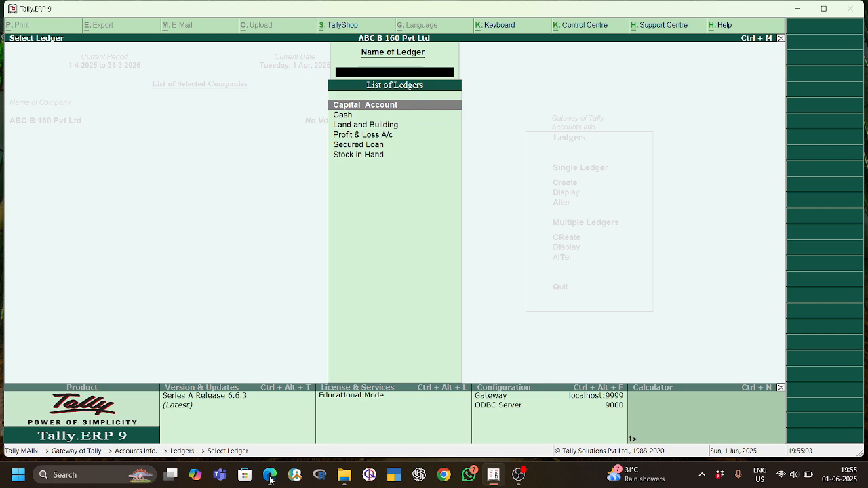
key(Down)
key(Return)
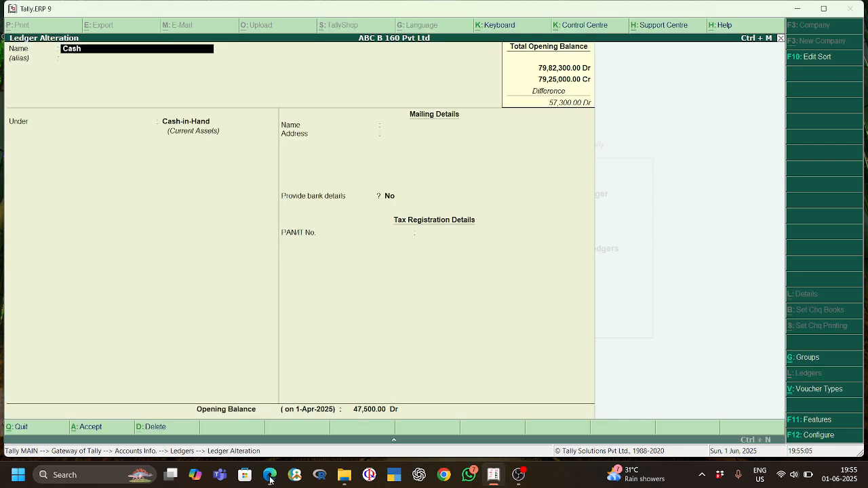
Step: Set the Cash ledger's opening balance to 15,00,000 Dr, accept the ledger and return to the Gateway of Tally
key(Return)
key(Return)
key(Return)
key(Return)
key(Return)
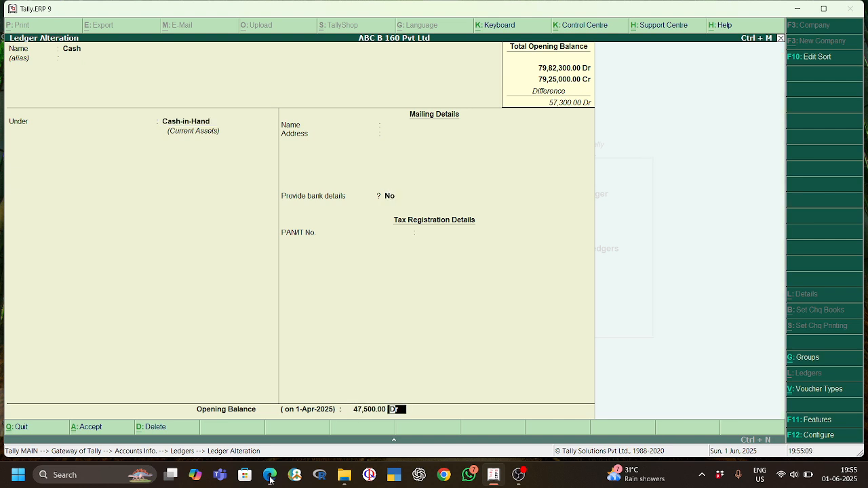
click(369, 409)
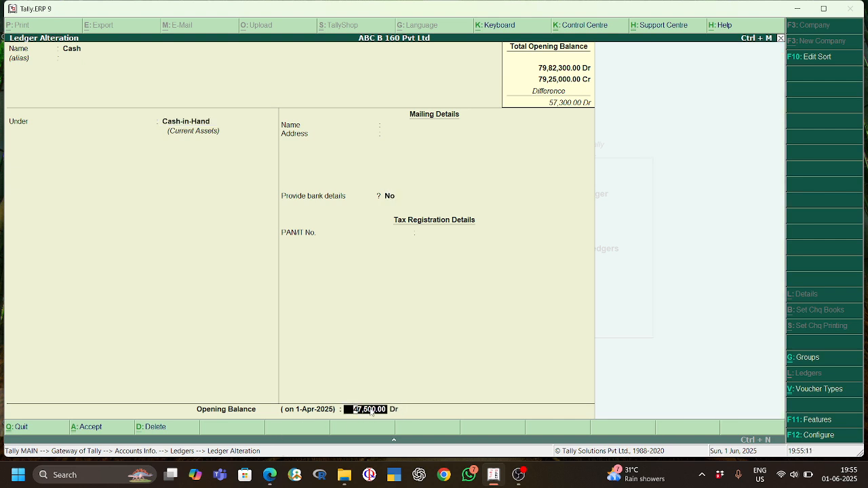
text(1500000)
key(Return)
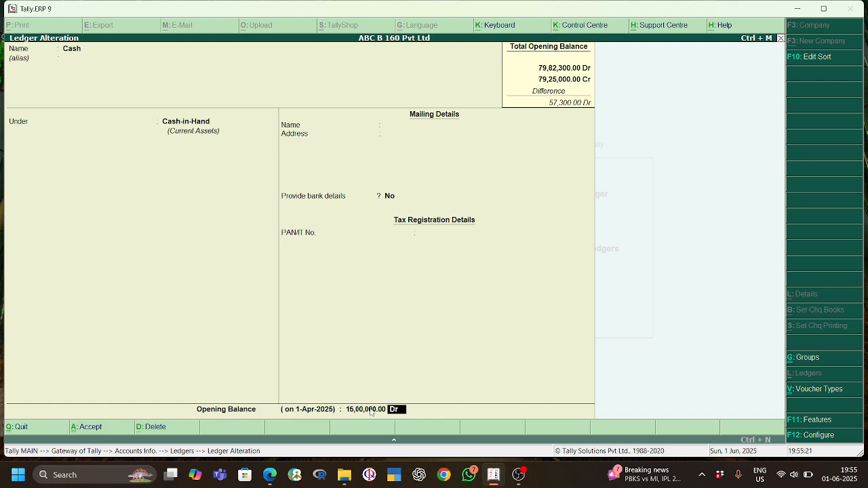
key(Return)
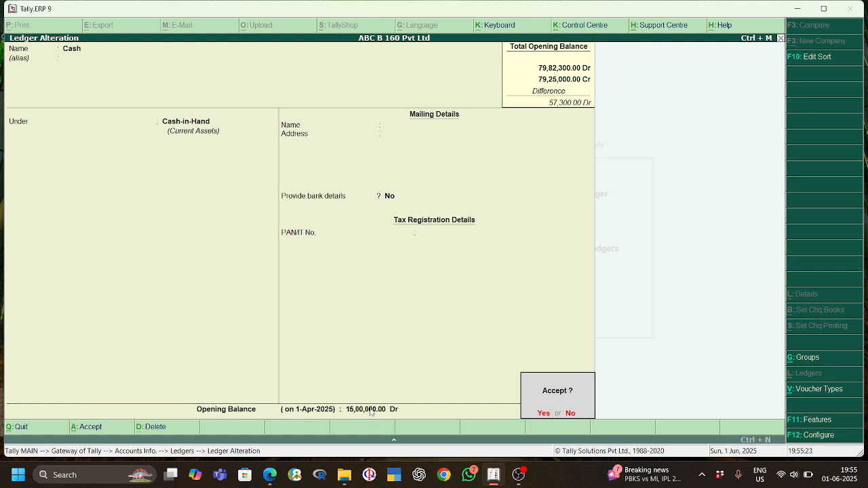
key(Return)
key(Escape)
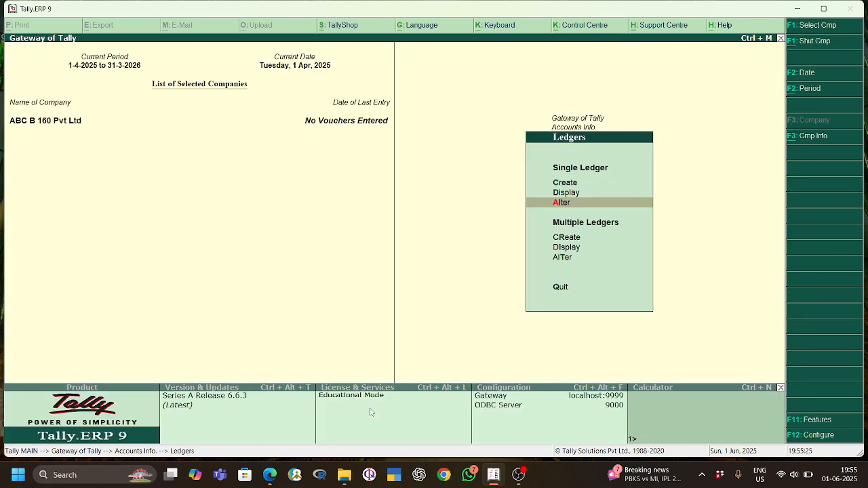
key(Escape)
key(Escape)
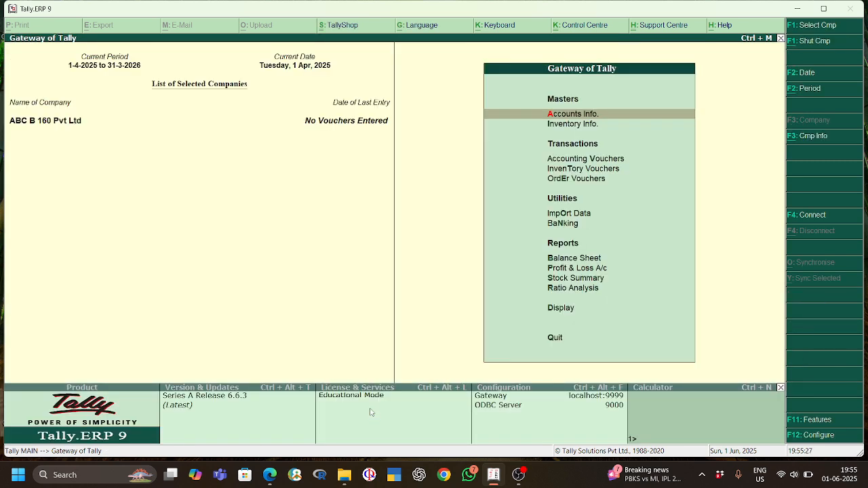
Step: Open a new purchase order voucher under Order Vouchers
key(Down)
key(Down)
key(Down)
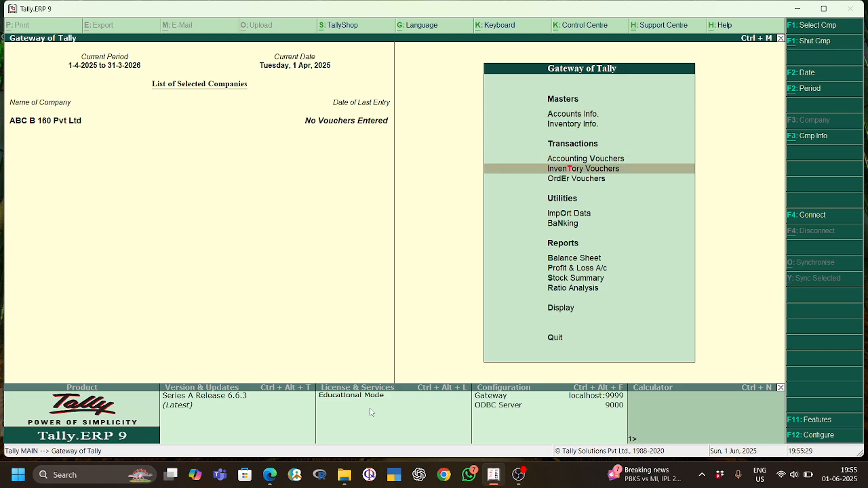
key(Down)
key(Return)
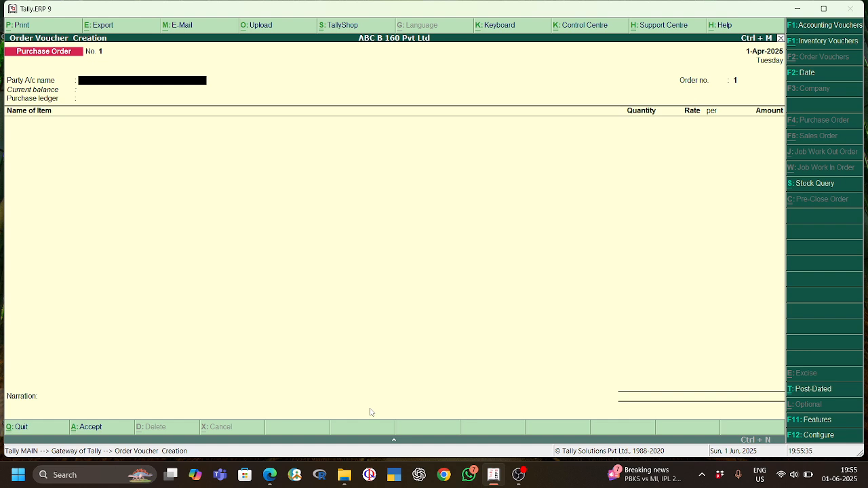
Step: Start a new party ledger from the purchase order, named B and Company and grouped under Sundry Creditors
key(alt+c)
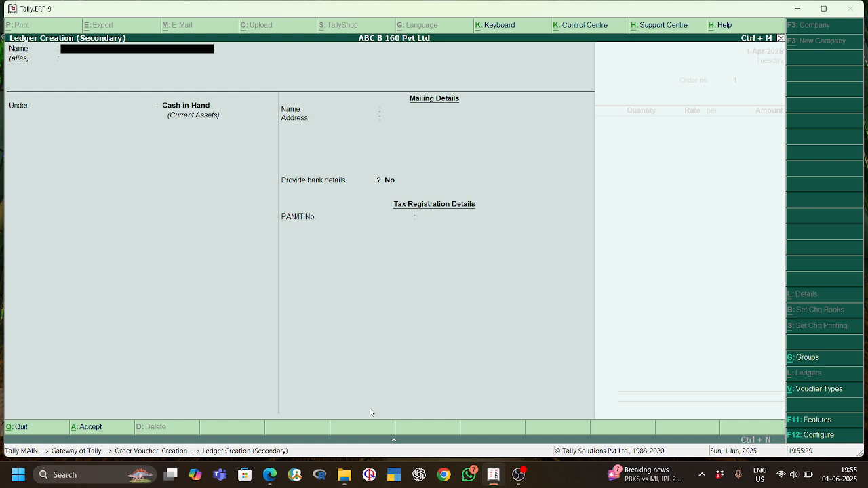
text(B and company)
key(Return)
key(Return)
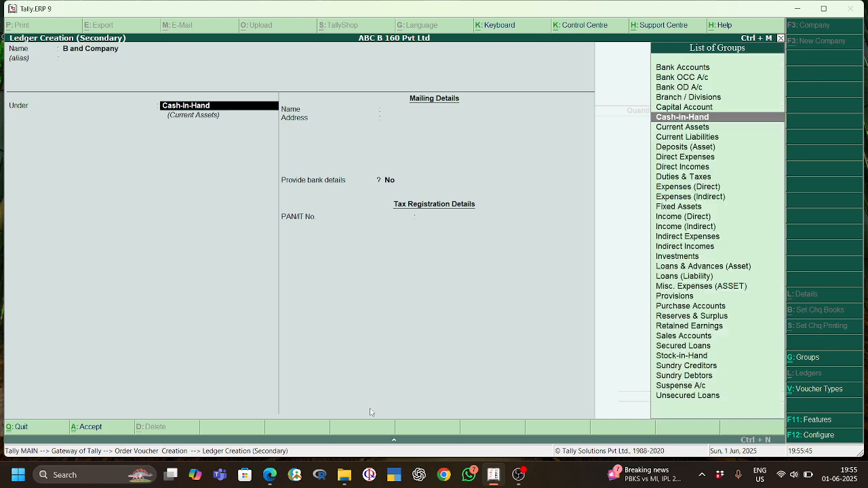
text(Sund)
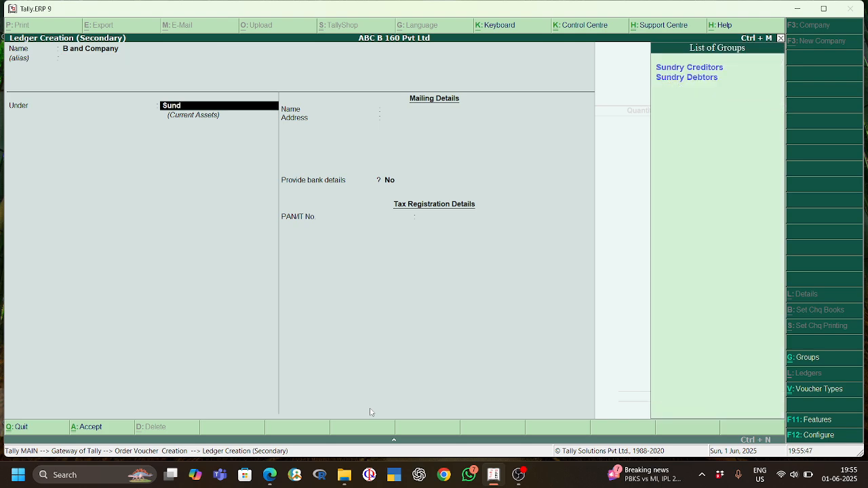
text(r)
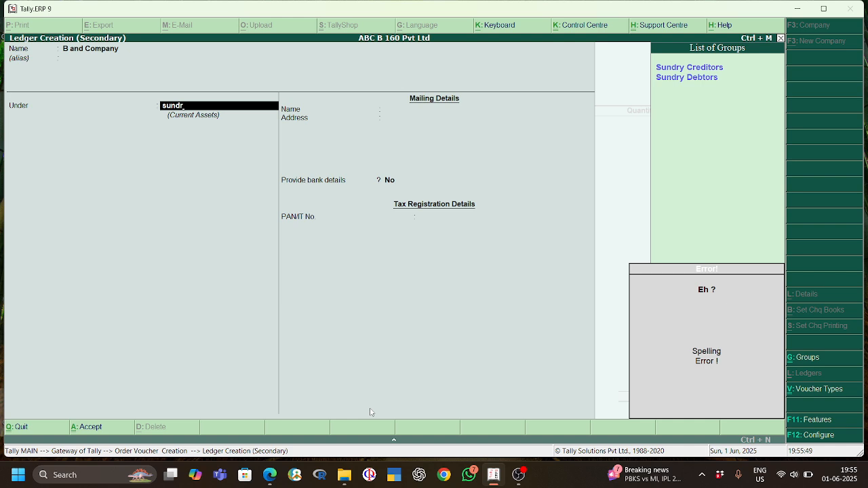
key(Return)
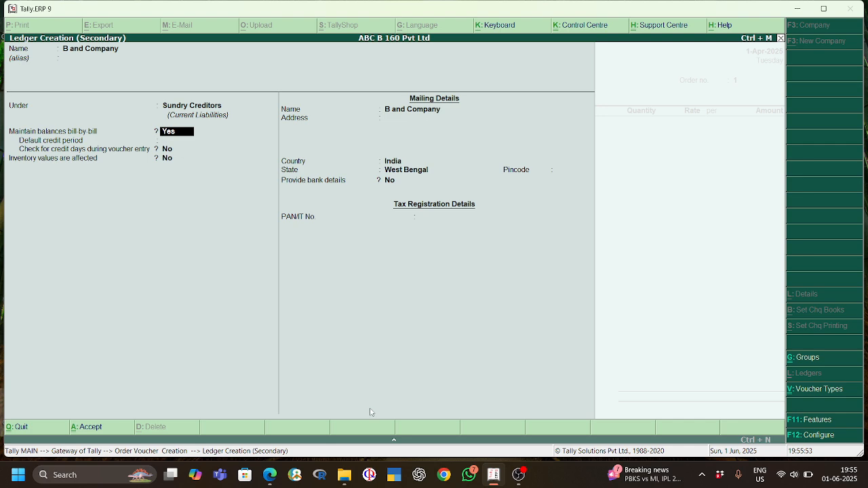
Step: Keep bill-by-bill balances at Yes and the other default settings for the B and Company ledger, and accept it
key(Return)
key(Return)
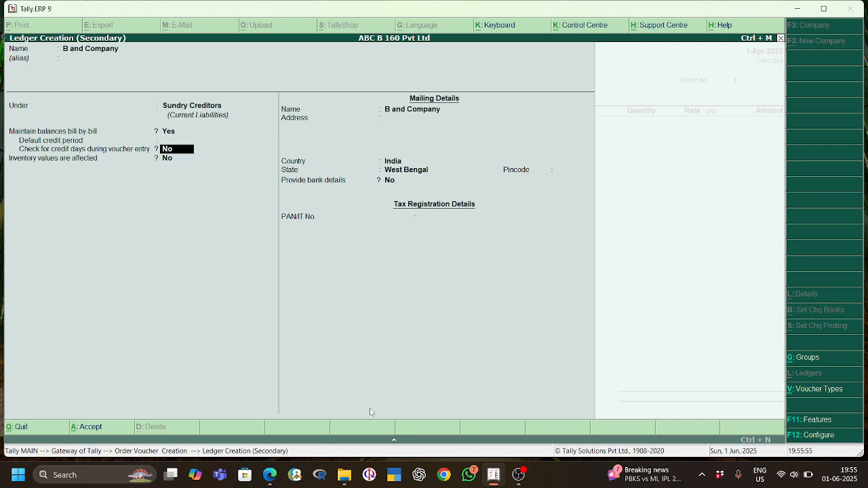
key(Return)
key(Return)
key(Return)
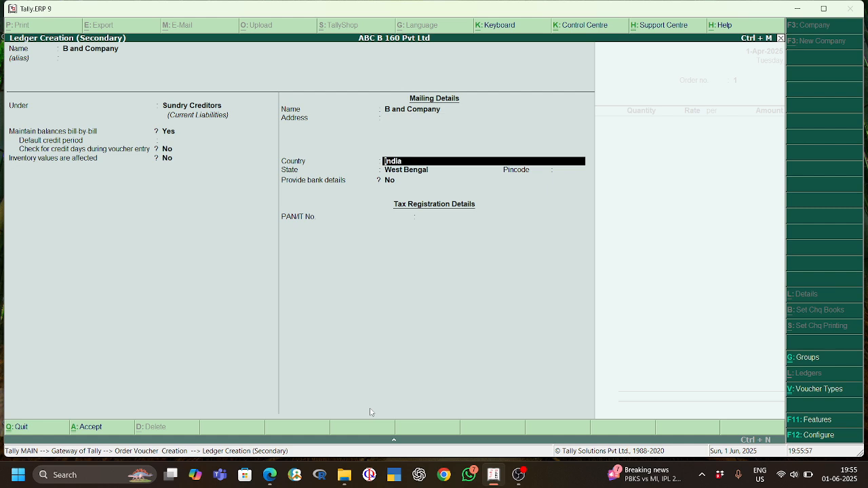
key(Return)
key(Return)
key(Return)
key(Return)
key(Return)
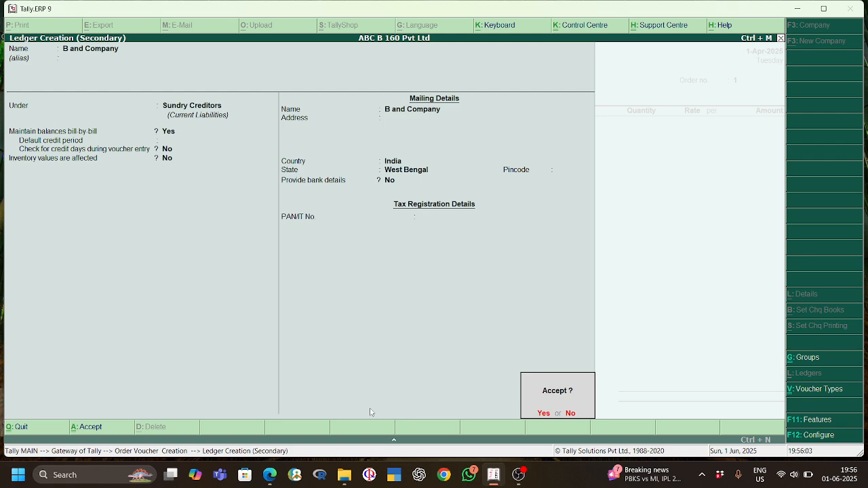
key(Return)
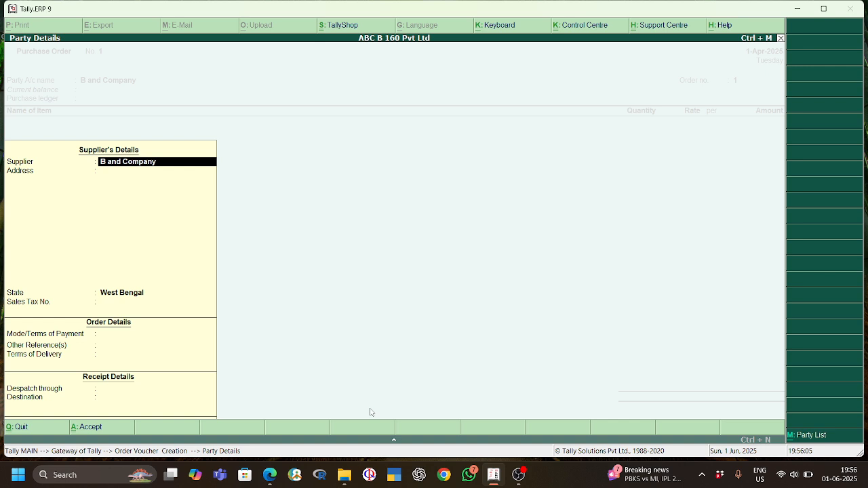
Step: Accept the supplier, order and receipt details for B and Company with the optional fields left blank
key(Return)
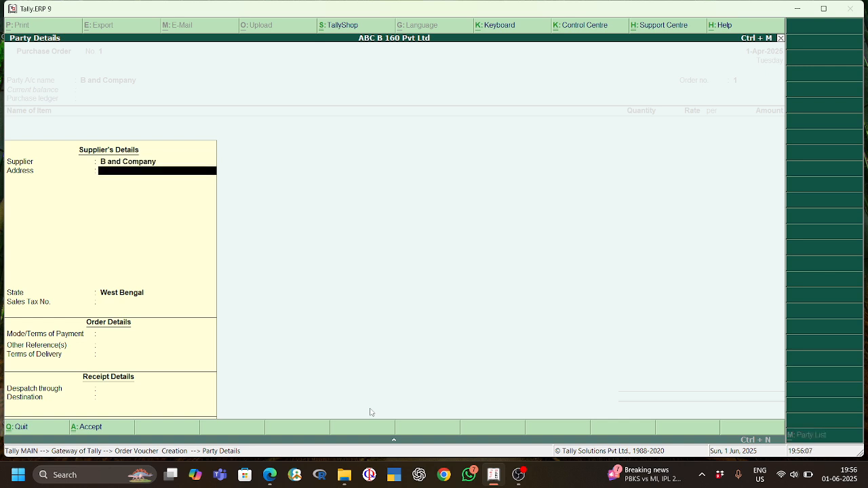
key(Return)
key(Return)
key(Return)
key(Return)
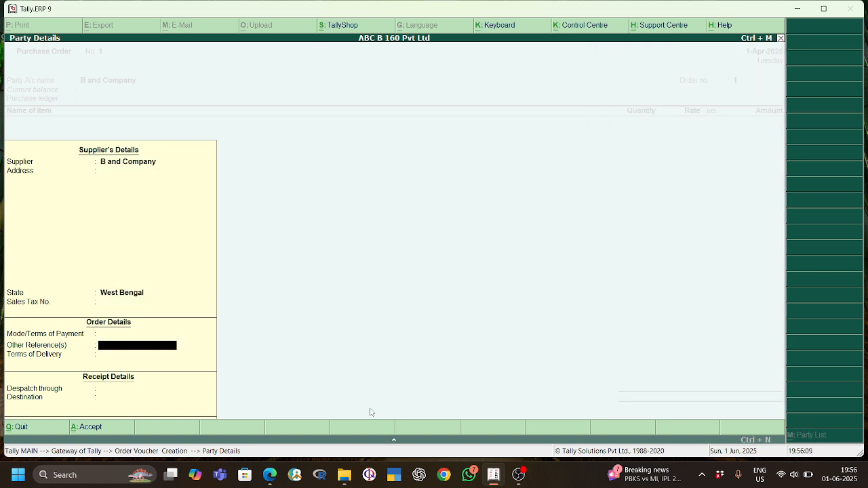
key(Return)
key(Return)
key(Return)
key(Return)
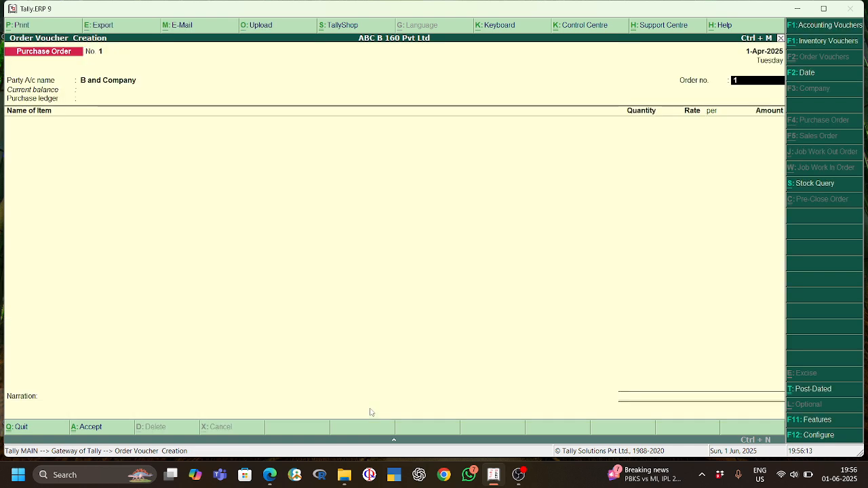
Step: Look up the order number in the project PDF and set the purchase order's order number to A company /01
click(270, 474)
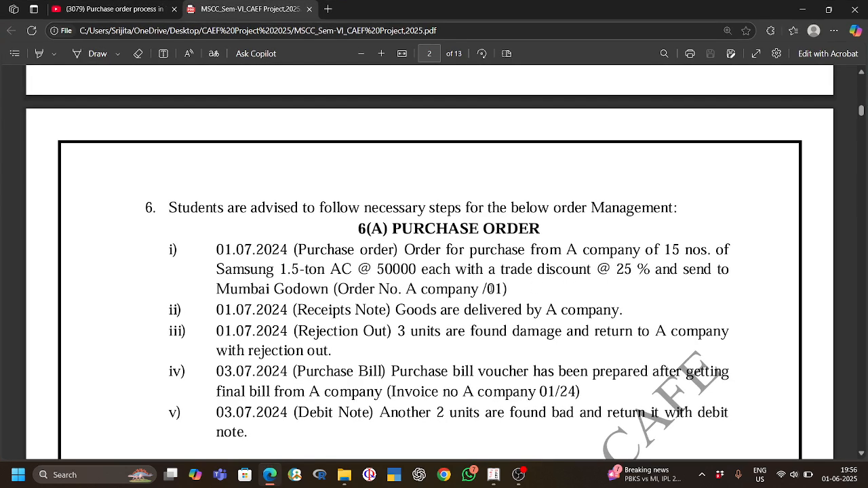
click(802, 10)
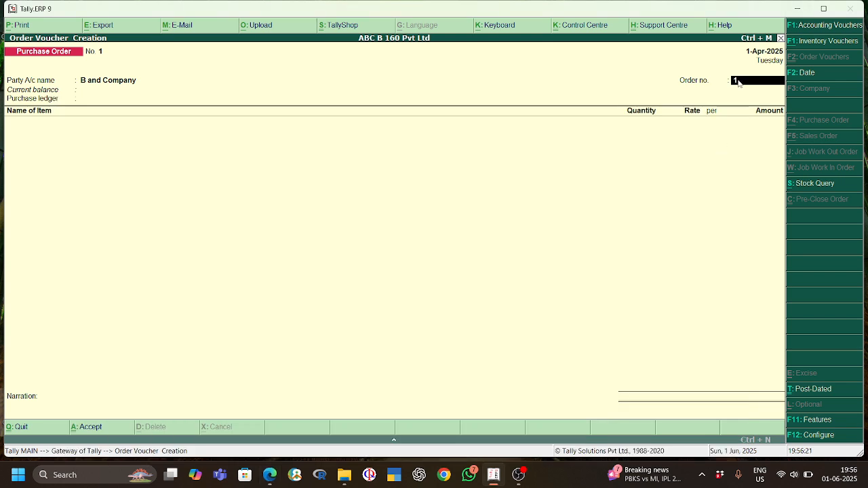
text(A company /01)
key(Return)
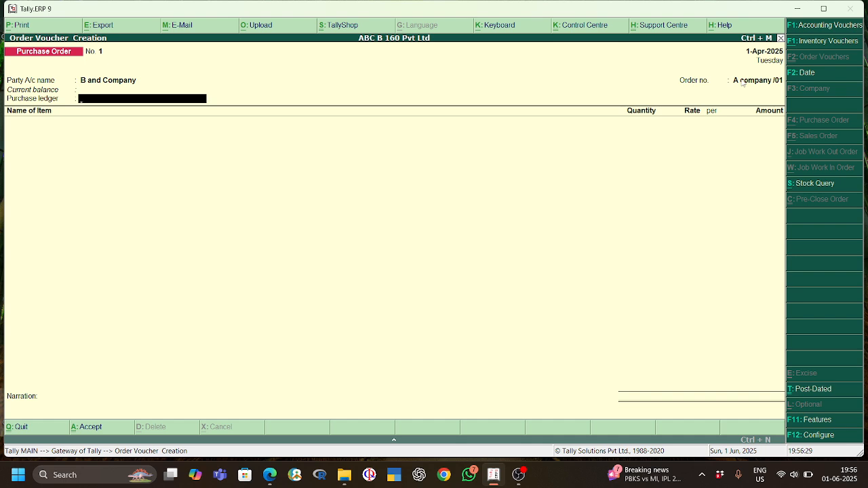
Step: Start a new ledger from the purchase ledger field, named Purchase and grouped under Purchase Accounts
key(alt+c)
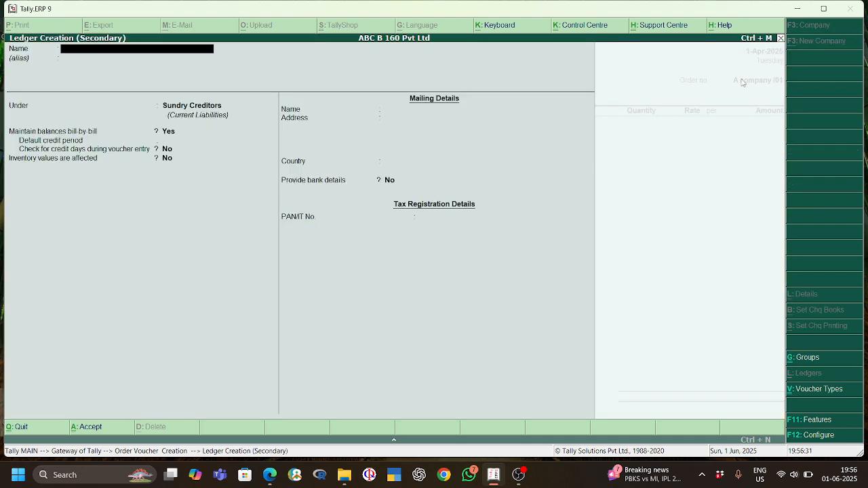
text(Purchase)
key(Return)
key(Return)
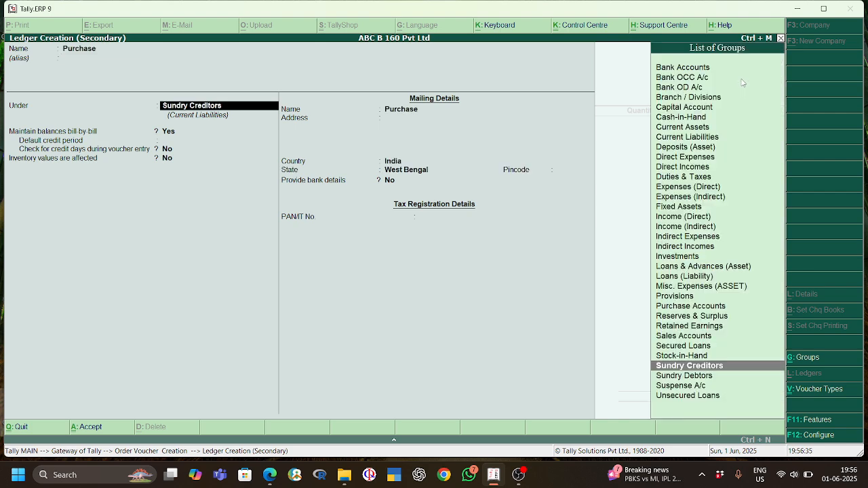
text(purch)
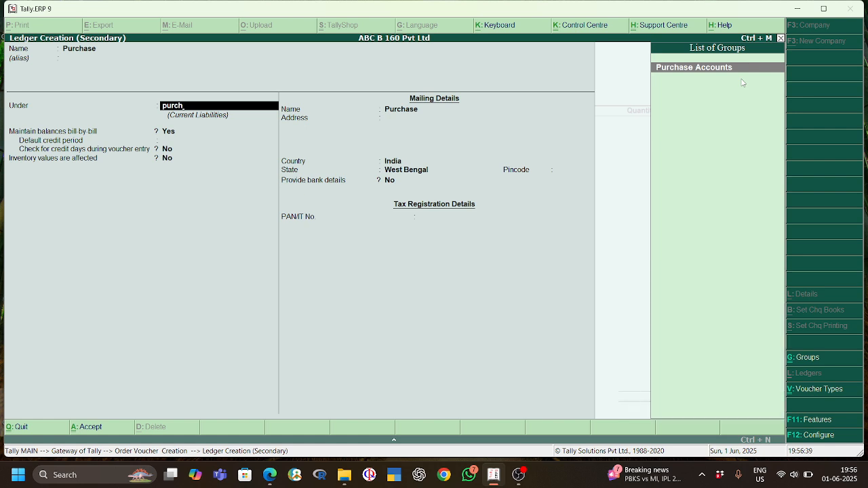
key(Return)
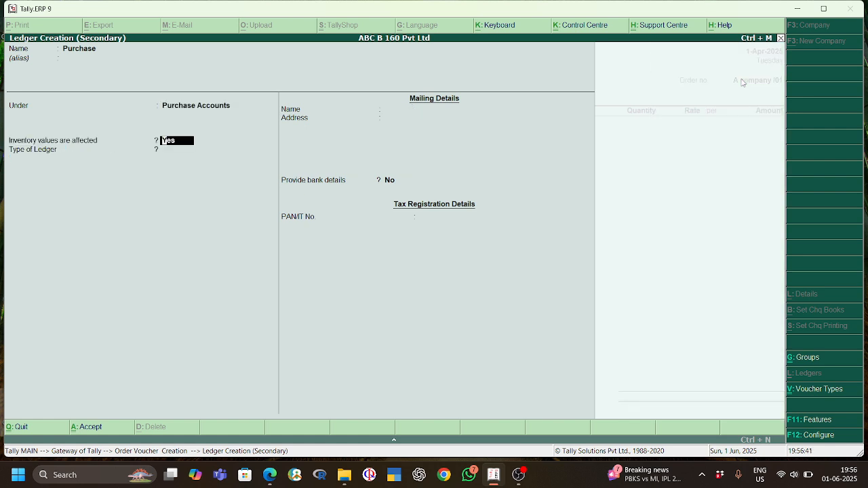
Step: Set the Purchase ledger's type to Invoice Rounding with Normal Rounding and a limit of 1, and accept the ledger
key(Return)
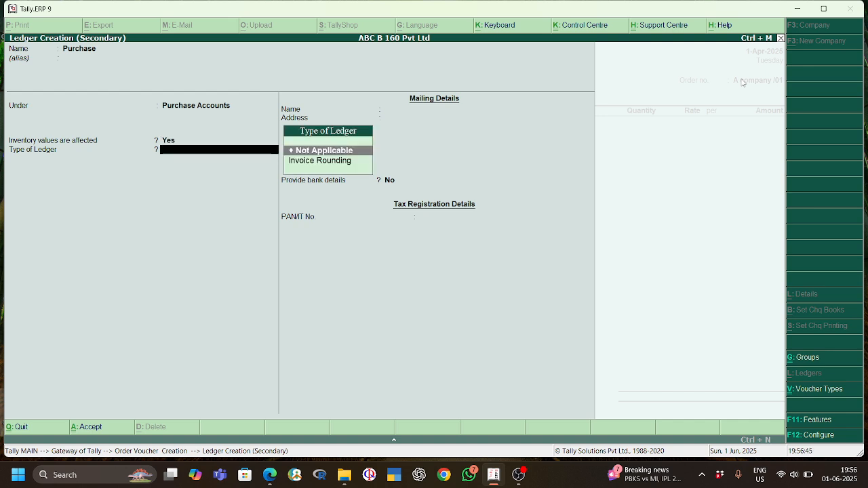
key(Down)
key(Return)
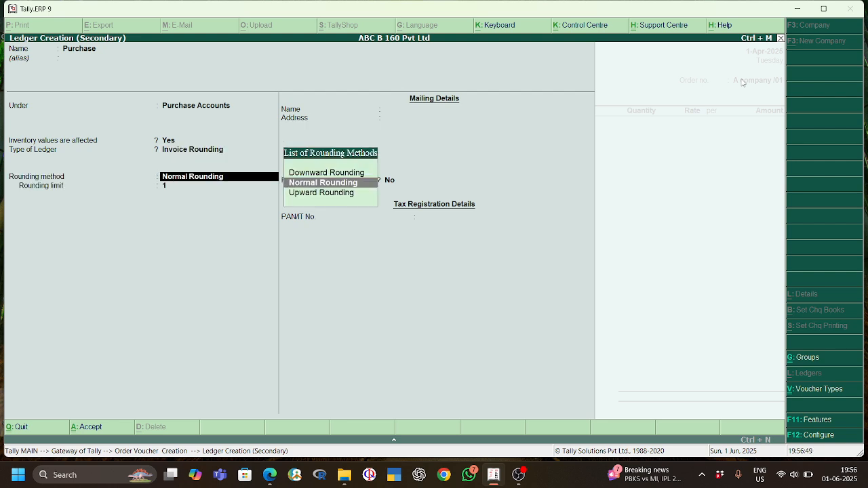
key(Return)
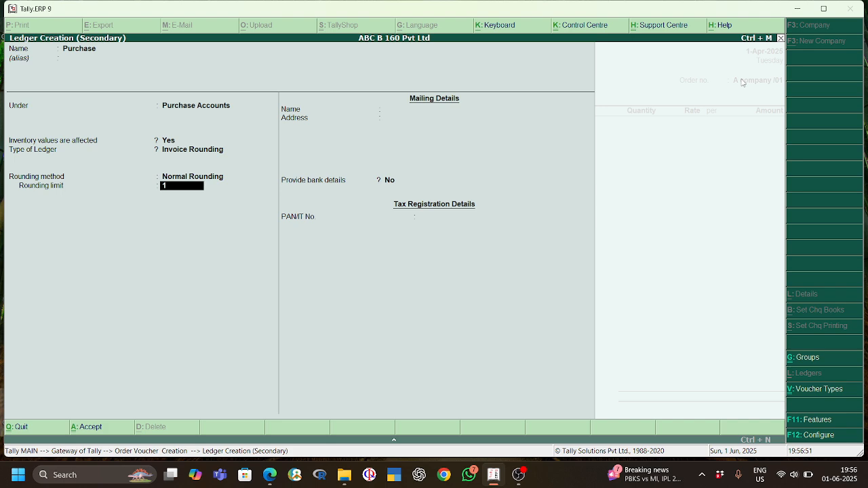
key(Return)
key(Return)
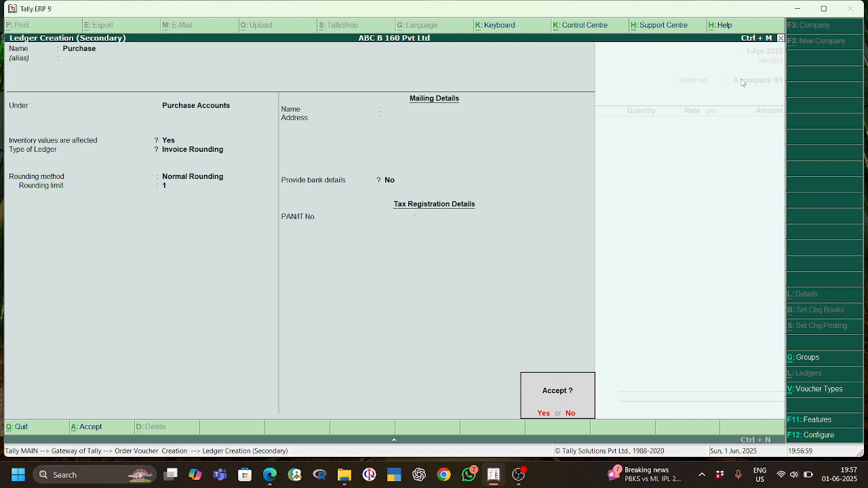
key(Return)
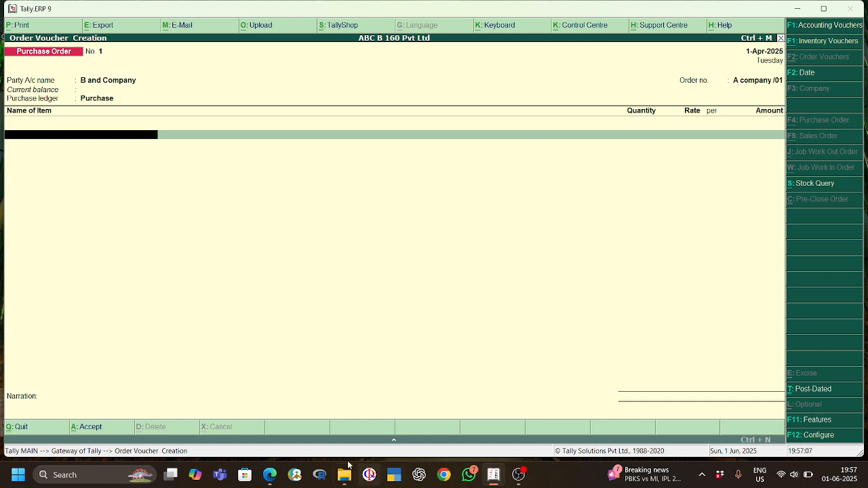
click(274, 476)
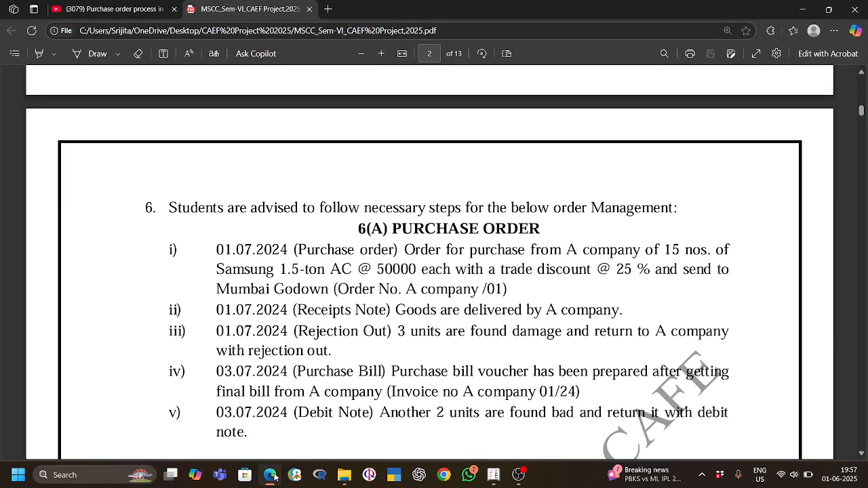
click(274, 476)
click(274, 475)
click(274, 476)
text(a)
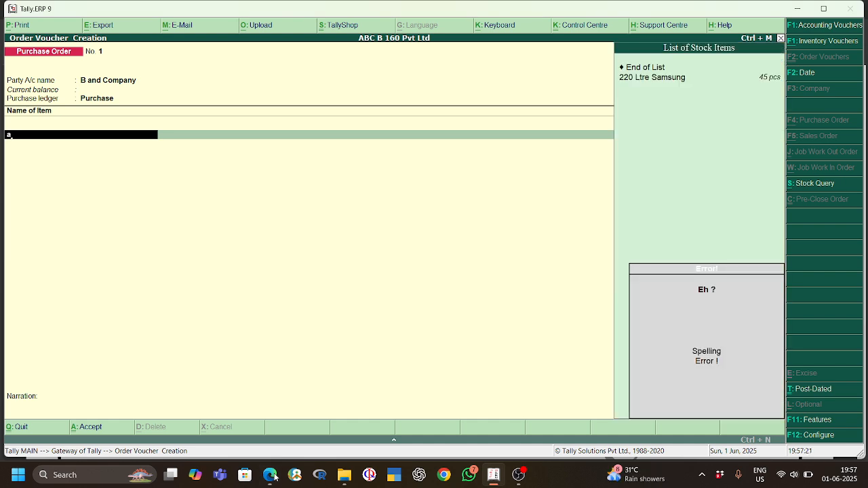
key(Down)
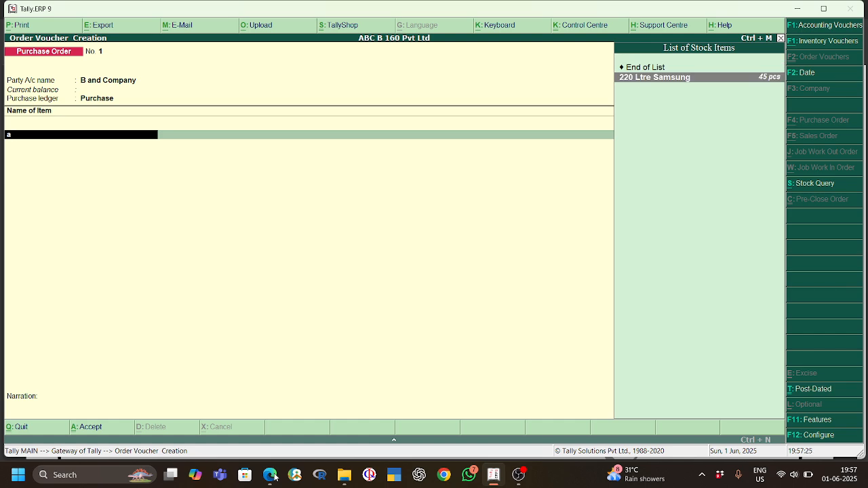
key(BackSpace)
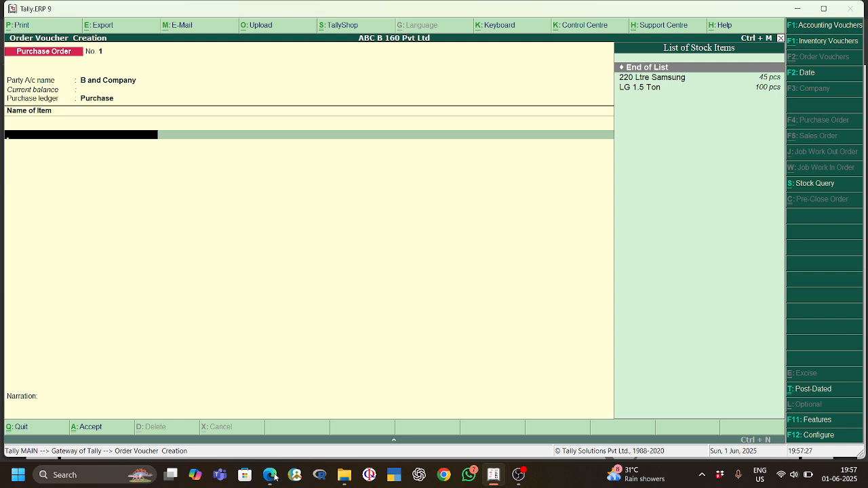
Step: Start a new stock item from the order, check its description in the project PDF and name it Samsung 1.5 Ton AC
key(alt+c)
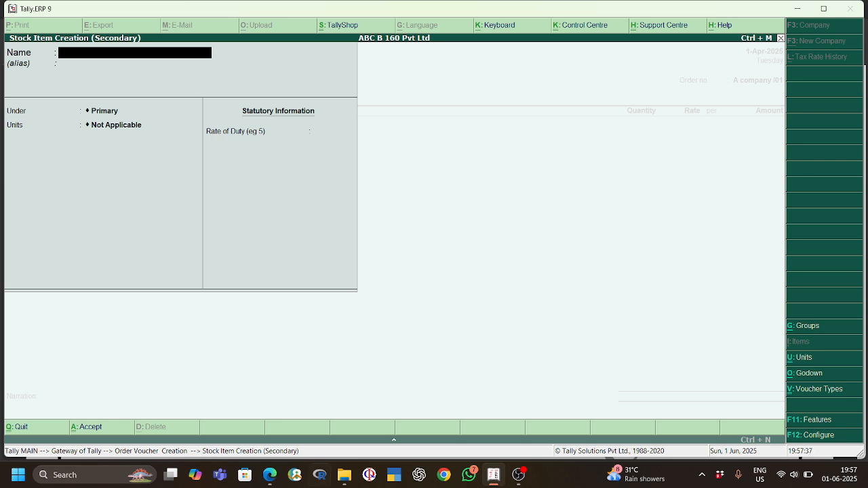
click(269, 476)
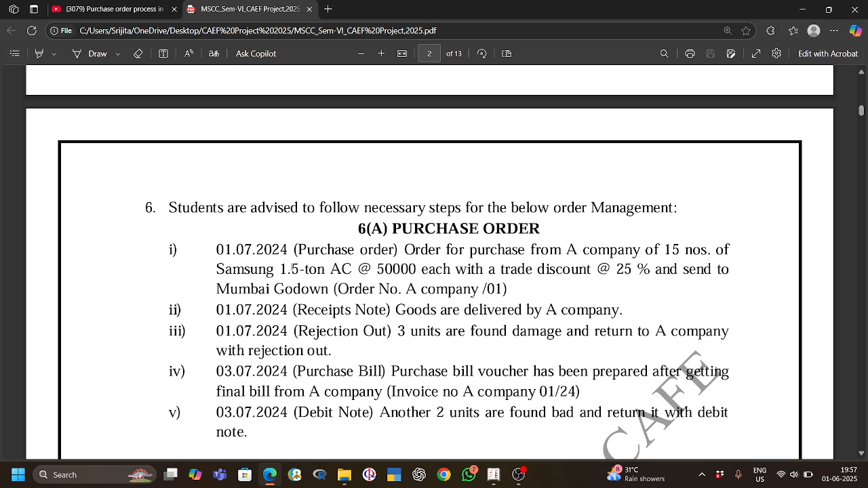
double_click(217, 270)
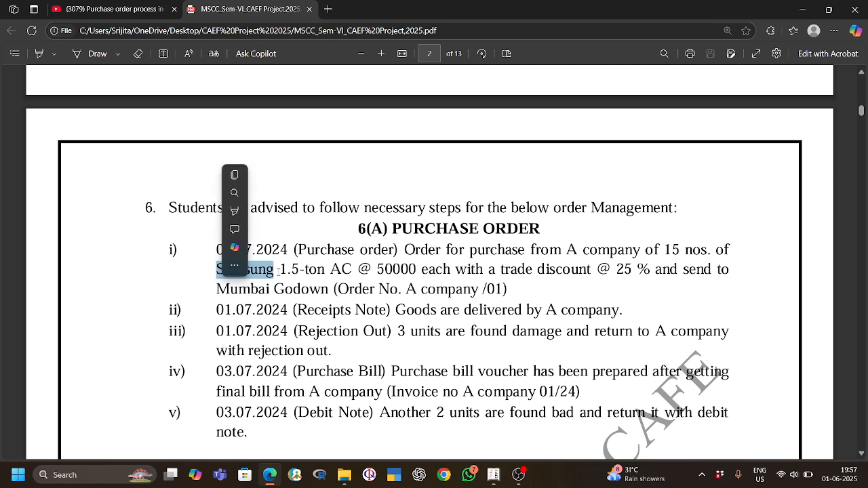
click(315, 290)
drag(217, 269, 224, 271)
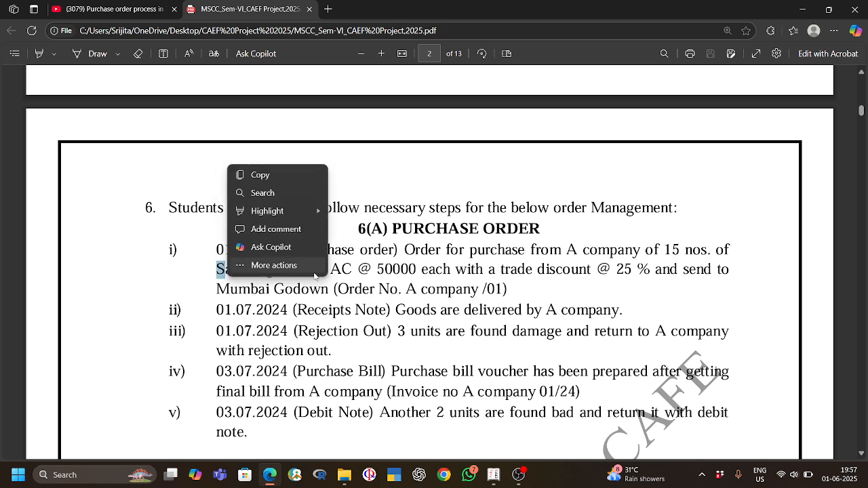
click(338, 283)
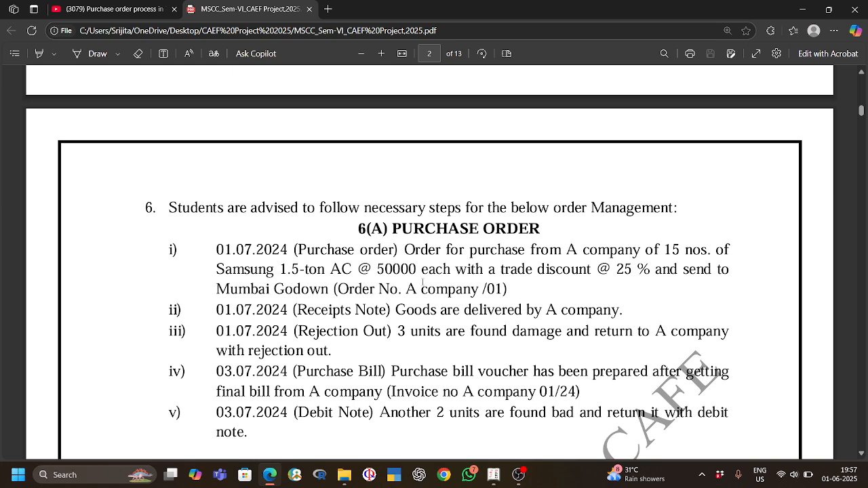
key(alt+Tab)
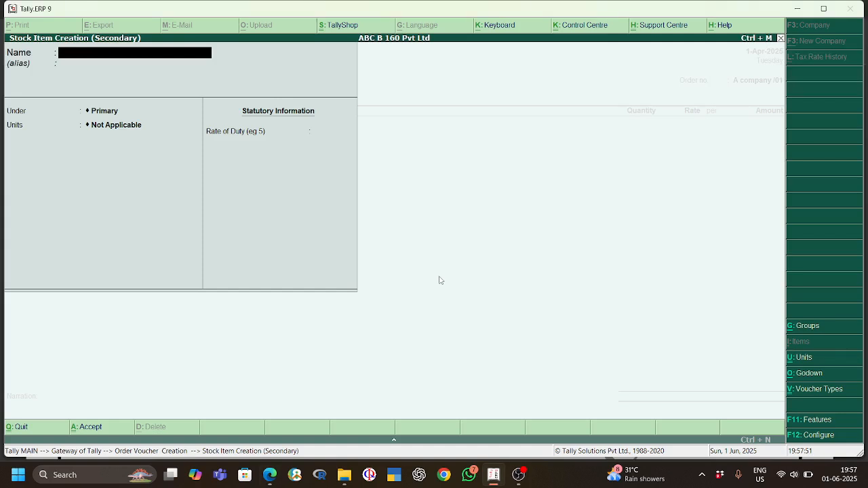
text(Samsung 1.5 ton AC .)
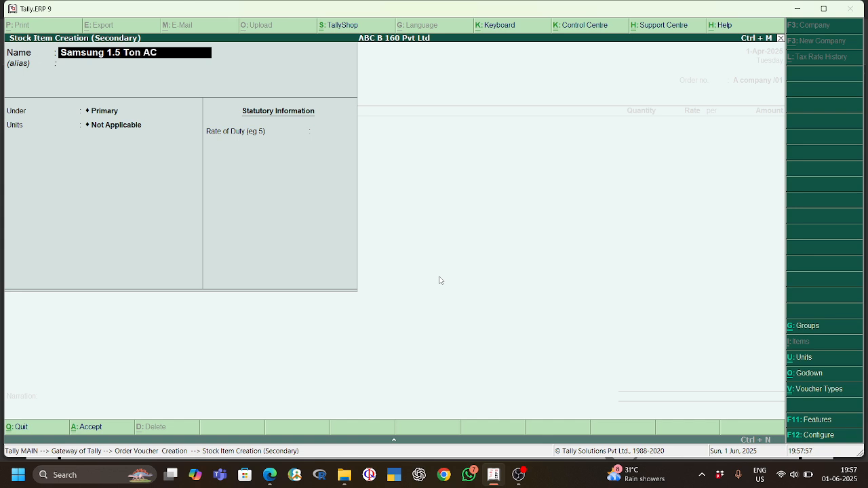
Step: Group the Samsung 1.5 Ton AC stock item under Air Conditioner with pcs as its unit, leave the duty rate blank, and accept it
key(Return)
key(Return)
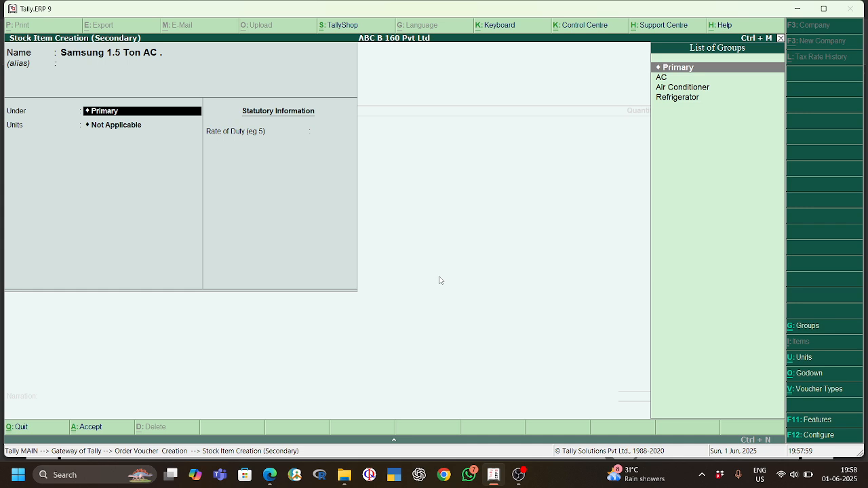
key(Down)
key(Down)
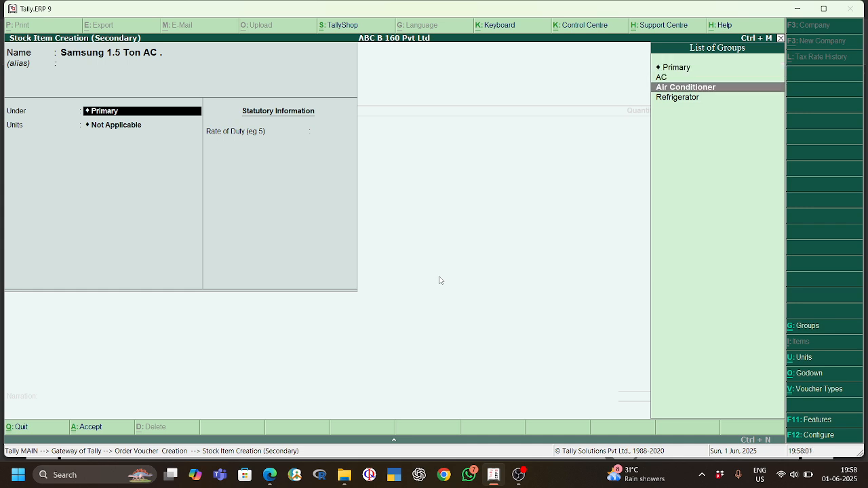
key(Return)
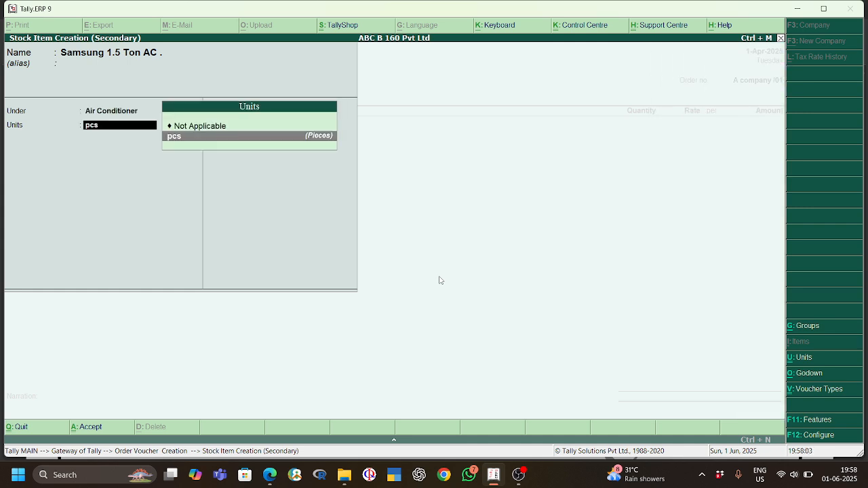
key(Return)
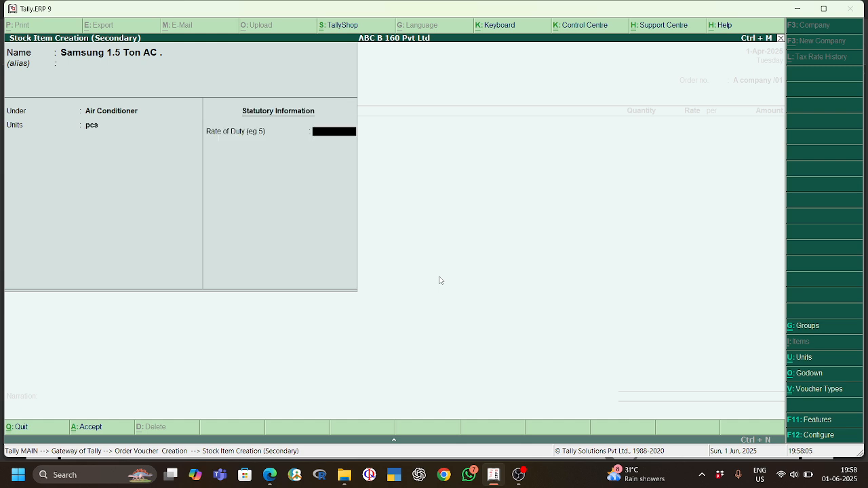
key(Return)
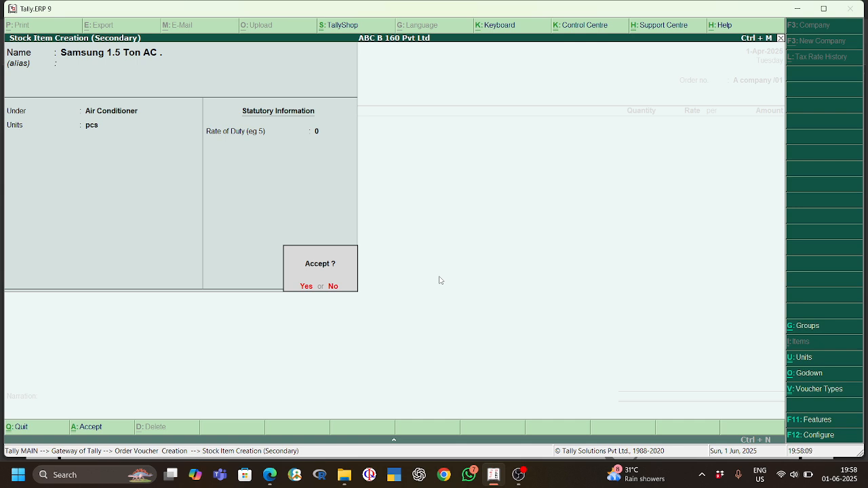
key(Return)
key(Return)
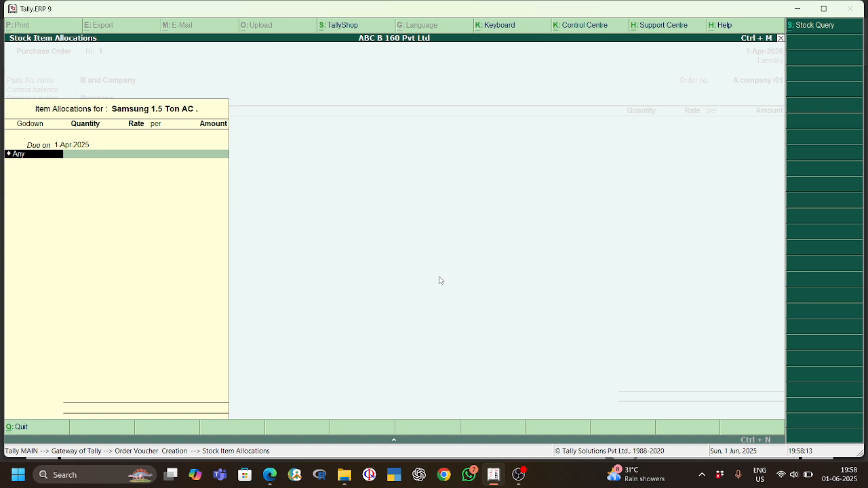
Step: Keep the due date of 1-Apr-2025 and create a godown named Kolkata under Main Location for the item's allocation
key(alt+c)
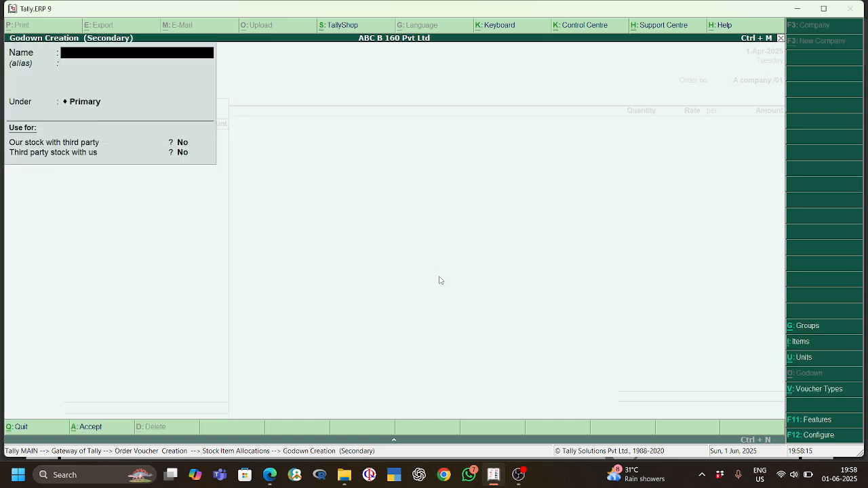
text(Kolkata)
key(Return)
key(Return)
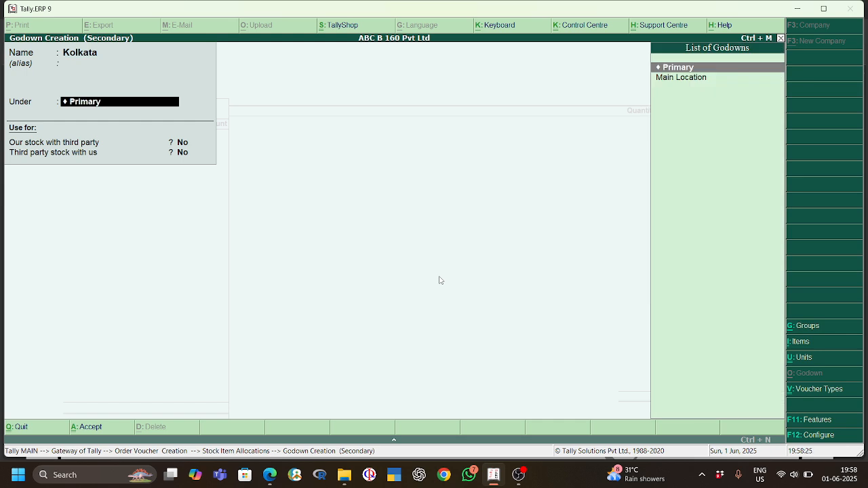
key(Down)
key(Return)
key(Return)
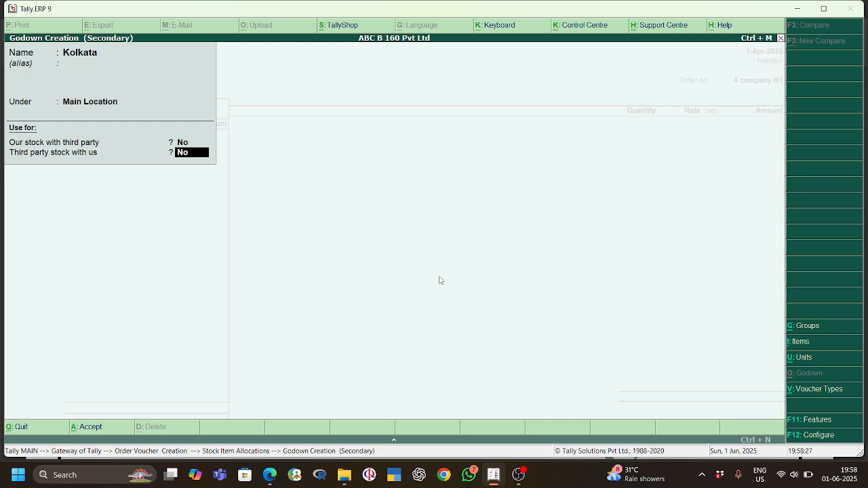
key(Return)
key(Return)
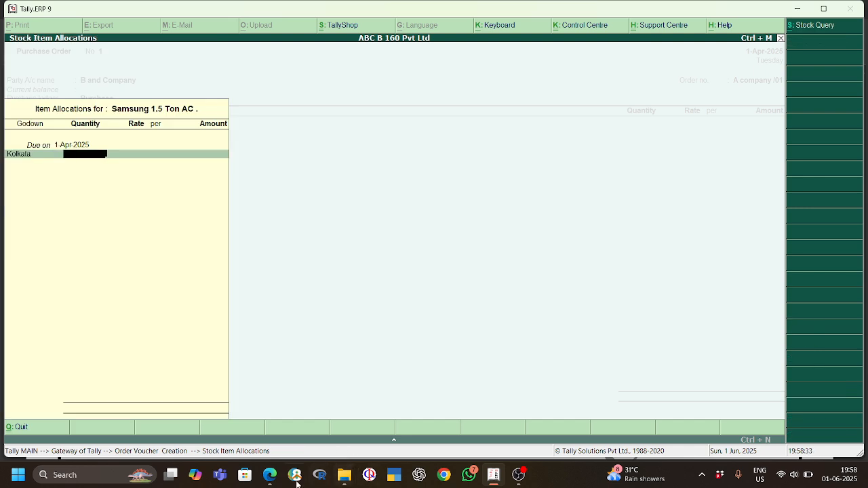
Step: Look up the AC's order quantity and price in the project PDF
click(271, 478)
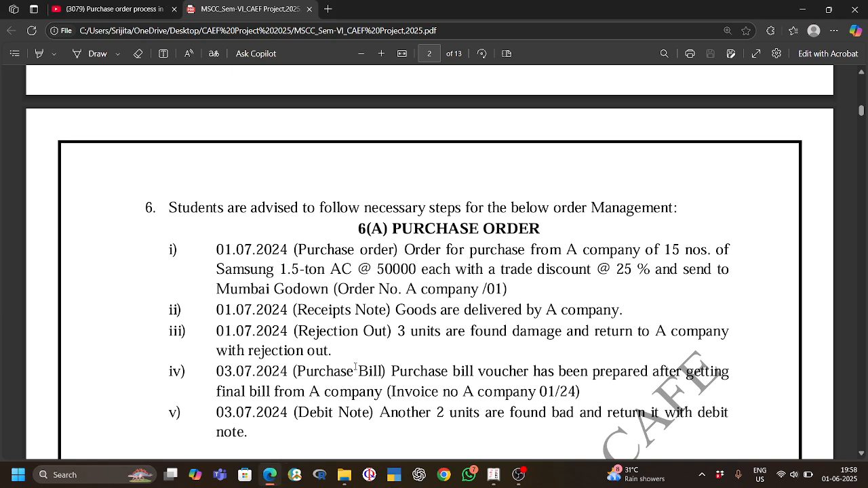
click(292, 473)
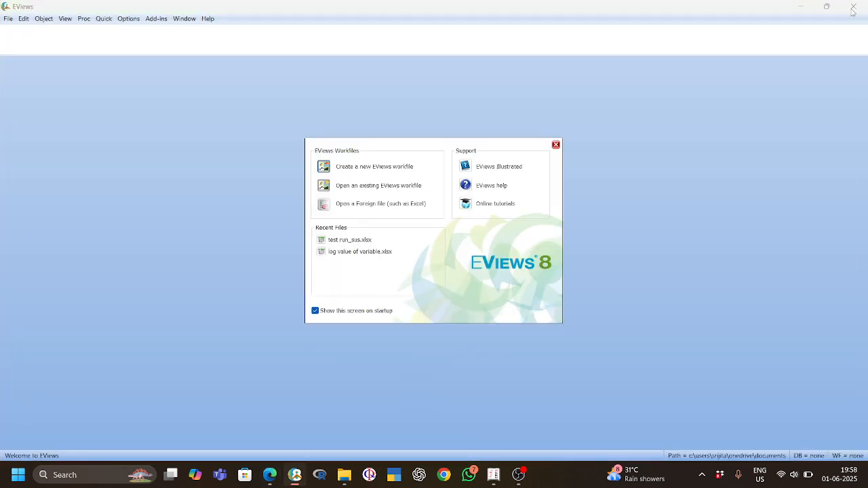
click(556, 145)
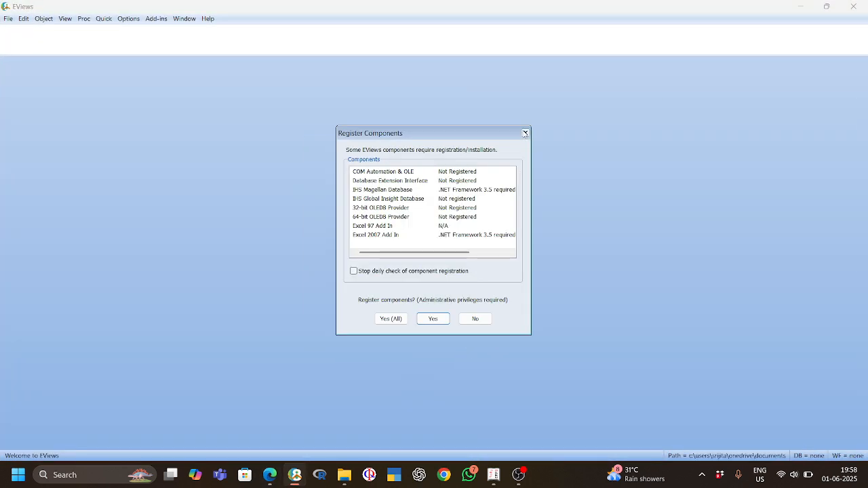
click(525, 132)
click(533, 201)
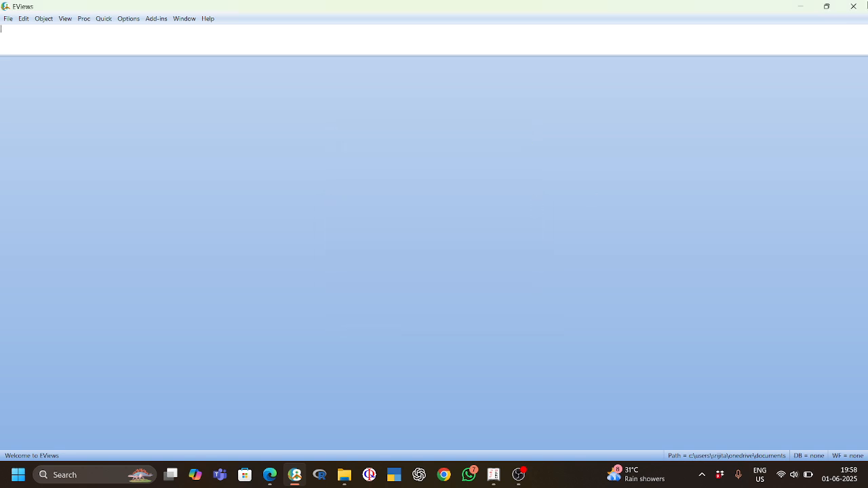
click(853, 6)
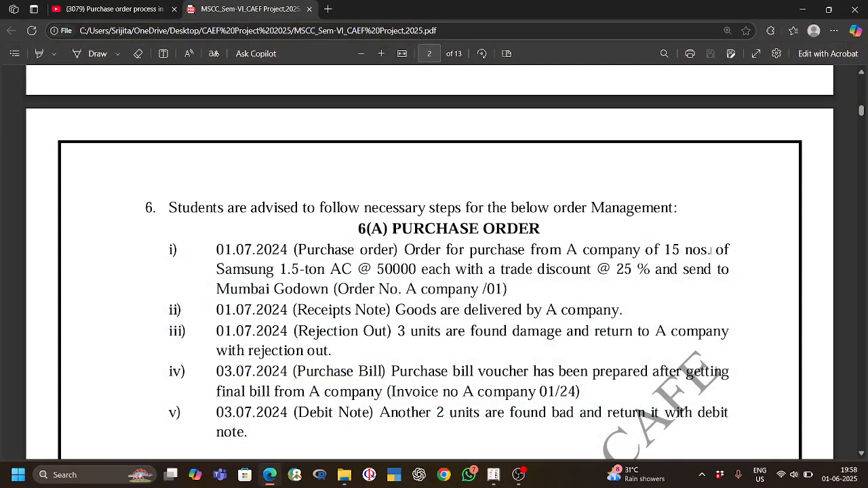
Step: Switch back to Tally.ERP 9 and allocate 15 pcs of the Samsung AC to the Kolkata godown at a rate of 50,000 per piece
key(alt+Tab)
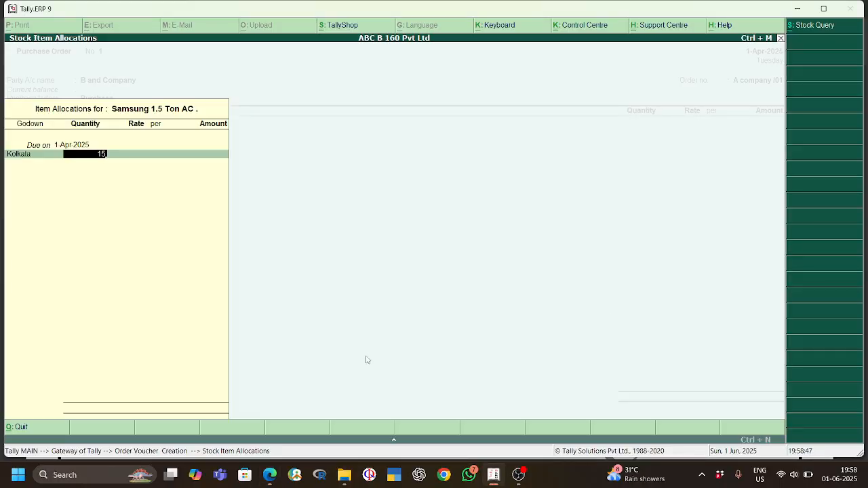
key(Return)
text(50000)
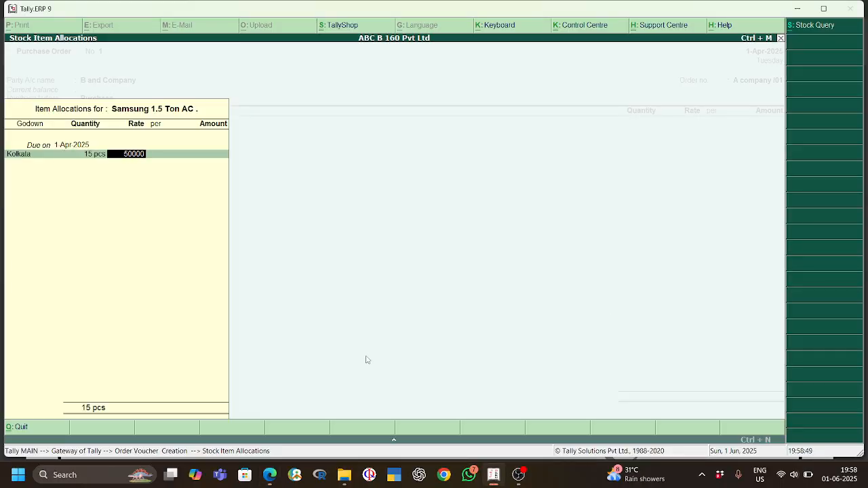
key(Return)
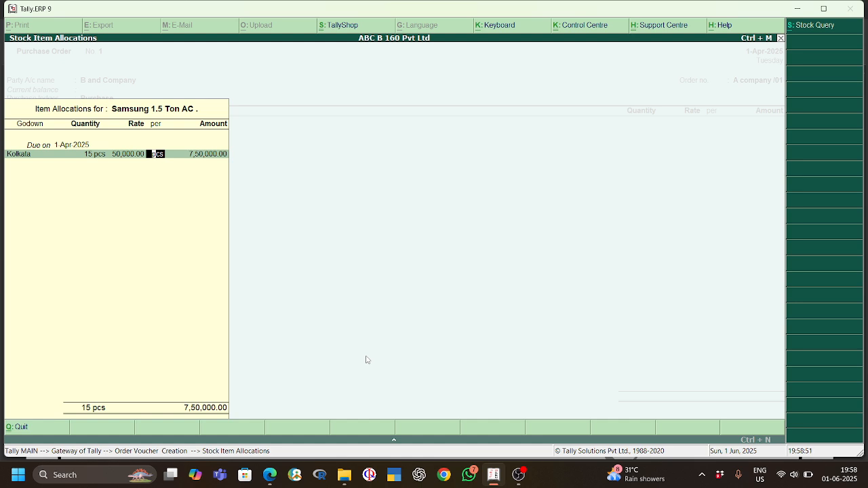
key(Return)
key(Return)
key(Return)
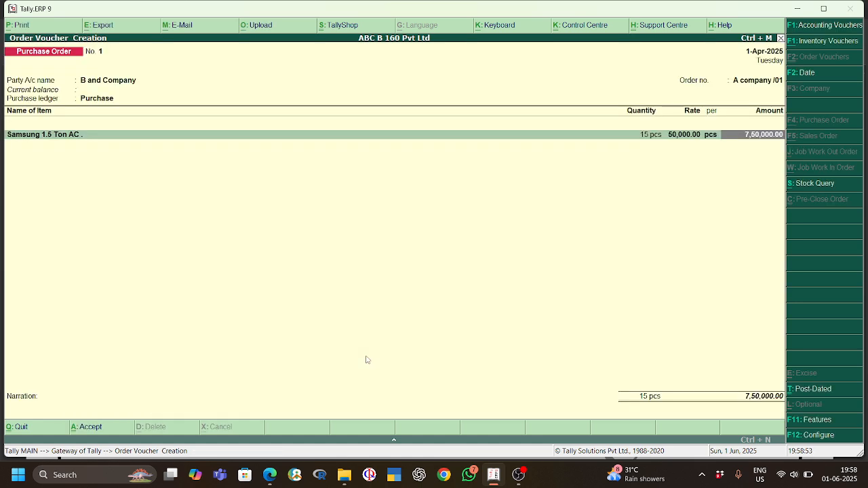
key(Return)
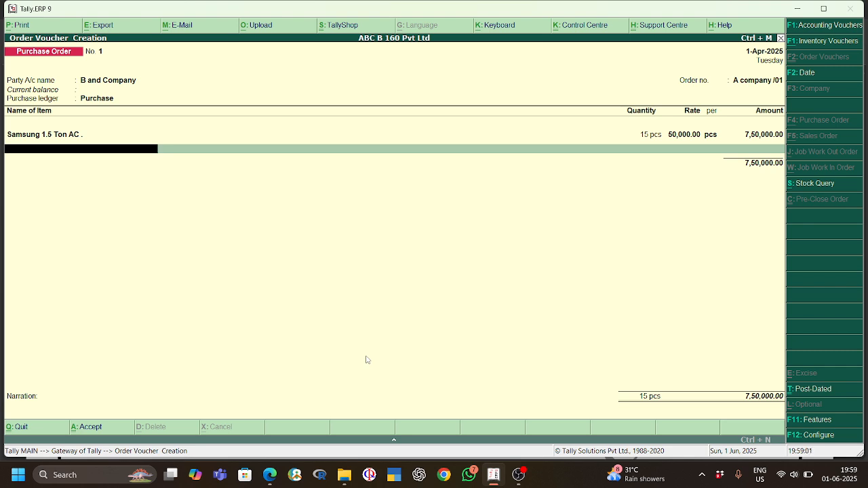
key(alt+c)
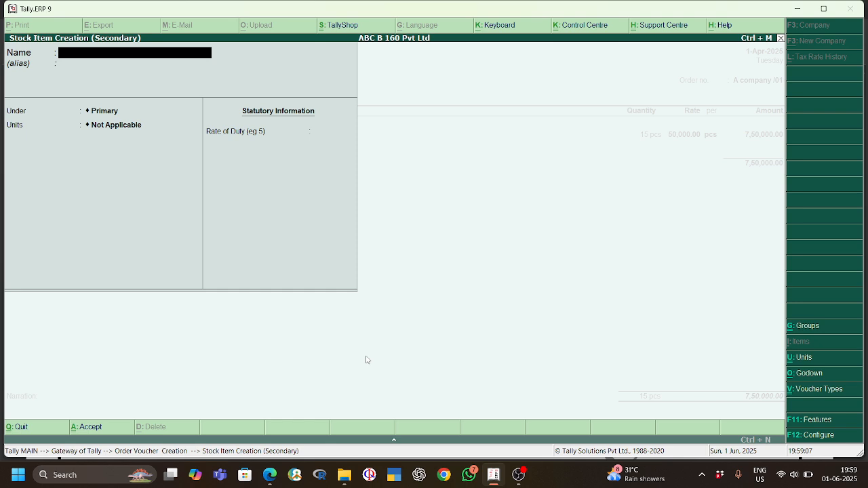
key(Escape)
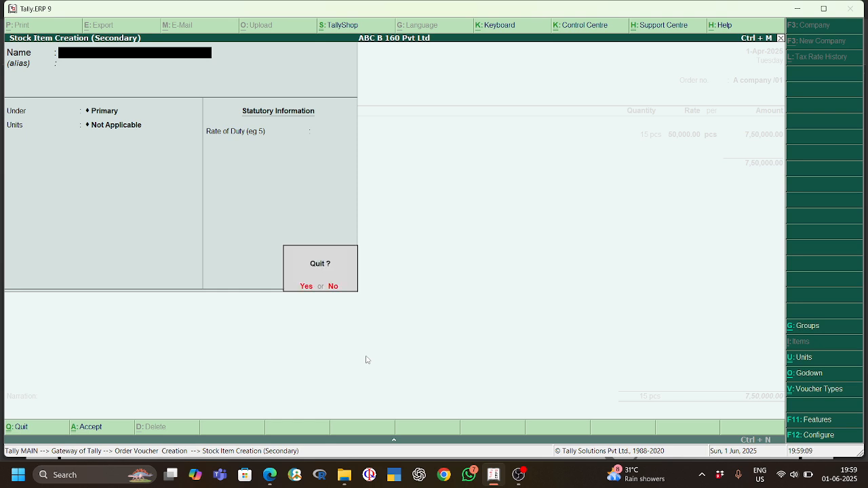
key(Return)
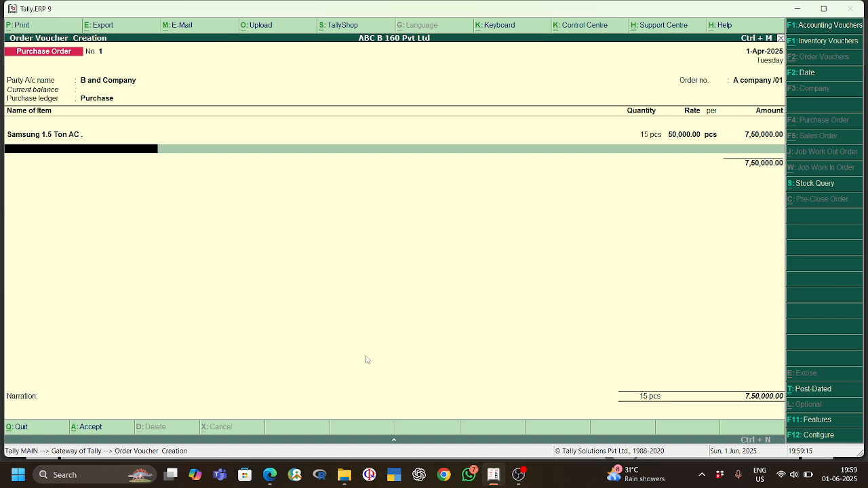
Step: End the item list, leave the narration empty, save the purchase order and exit order voucher entry
key(Return)
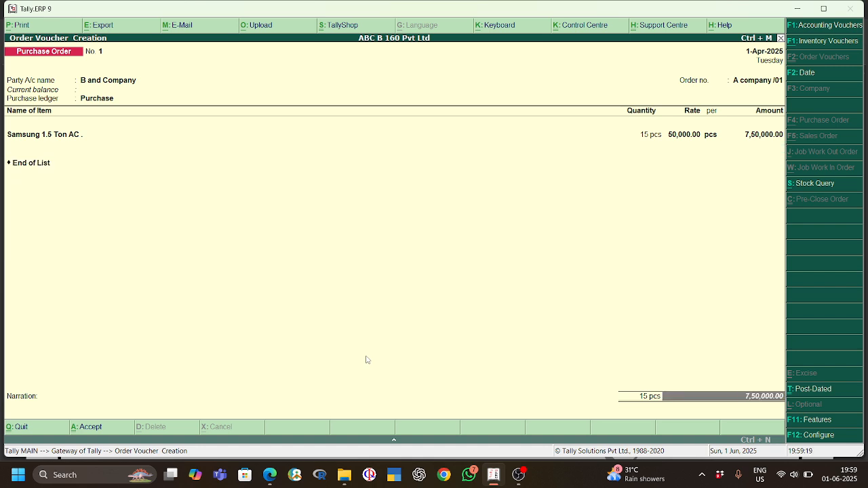
key(Return)
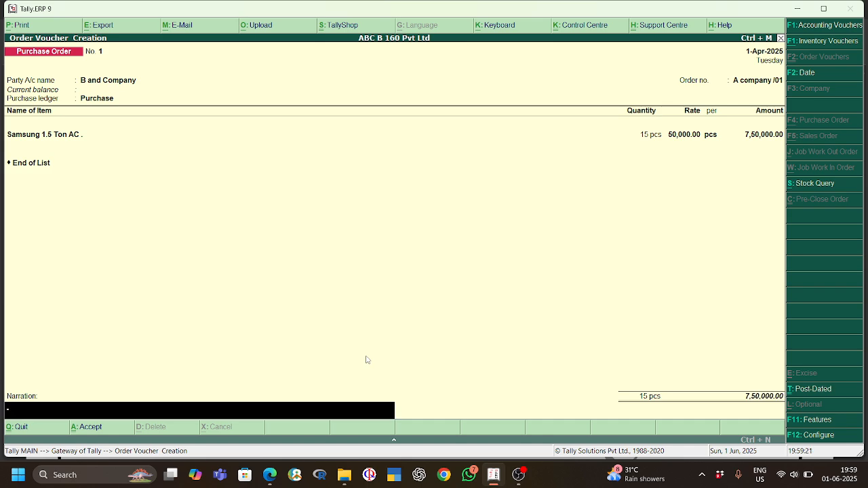
key(Return)
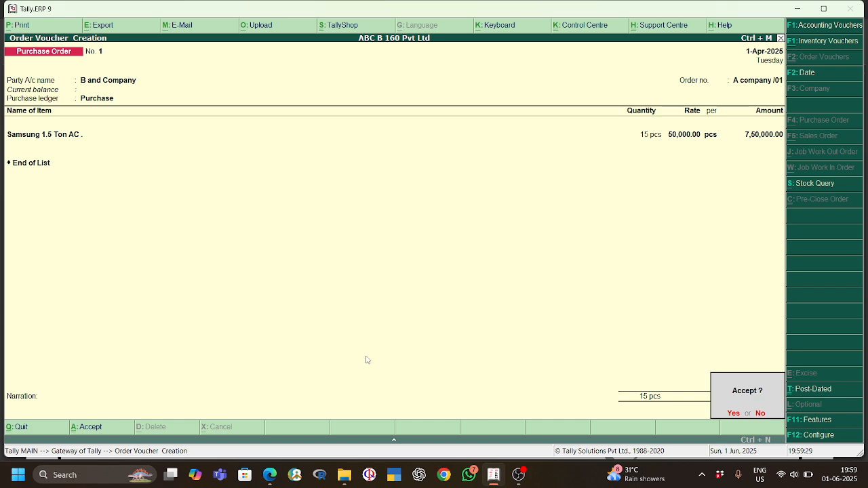
key(Return)
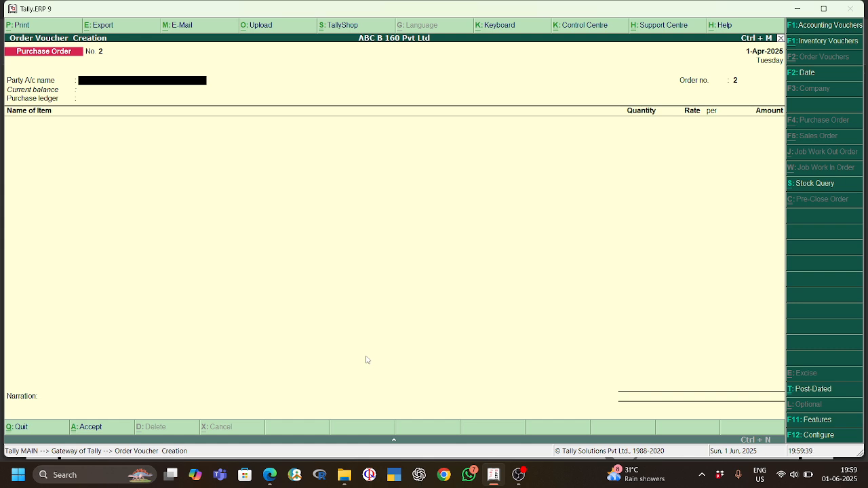
key(Escape)
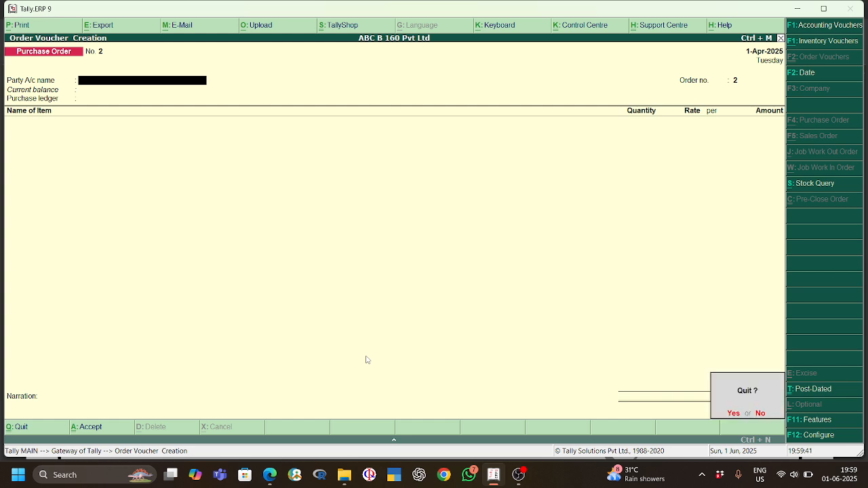
key(y)
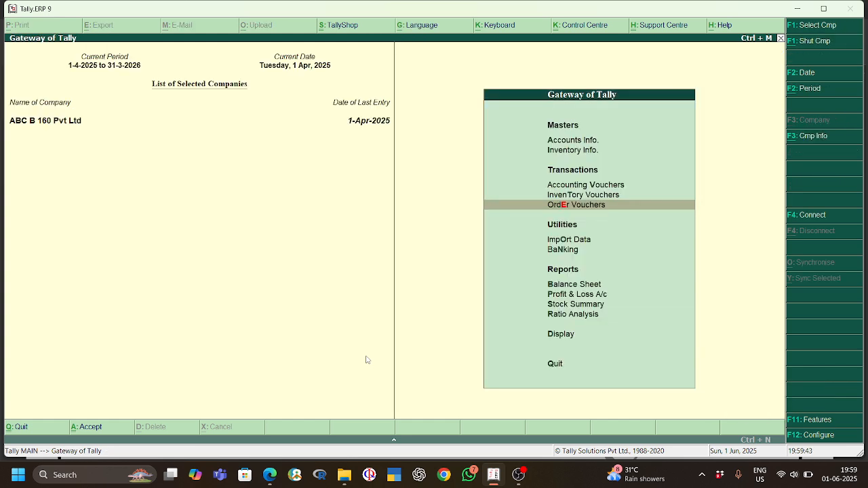
Step: Open the Statements of Inventory reports from the Display menu
key(Down)
key(Down)
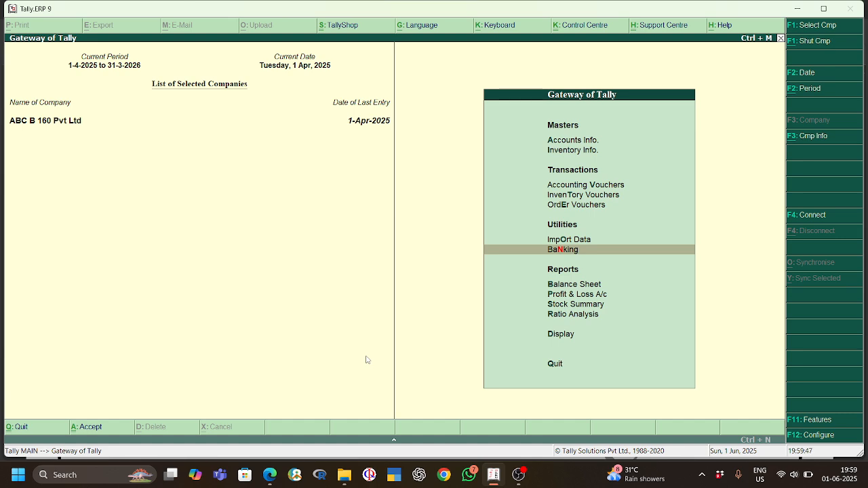
key(Down)
key(Down)
key(Down)
key(Down)
key(Down)
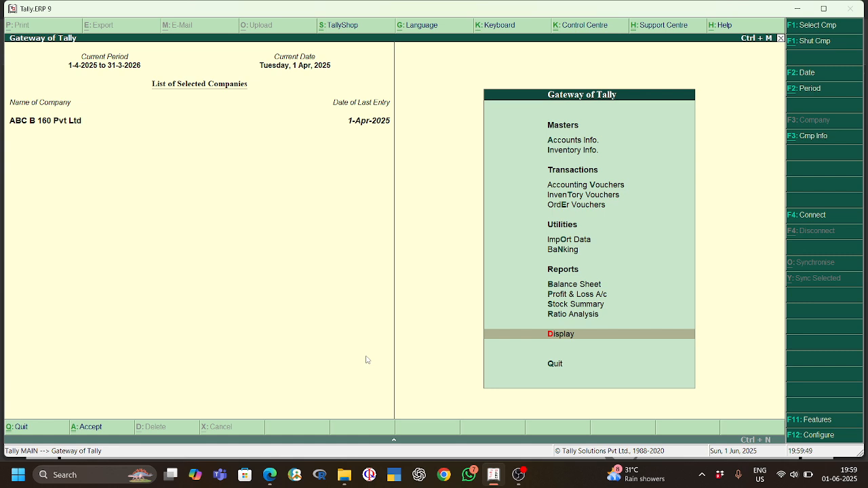
key(Return)
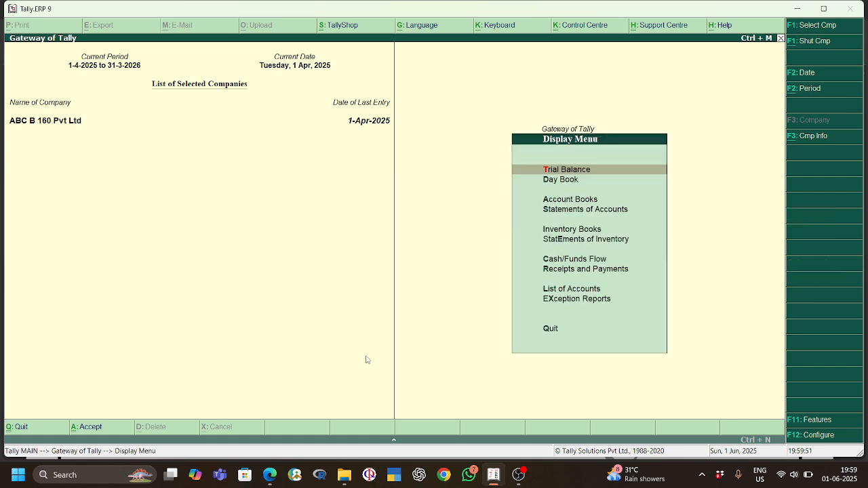
key(Down)
key(Down)
key(Down)
key(Down)
key(Down)
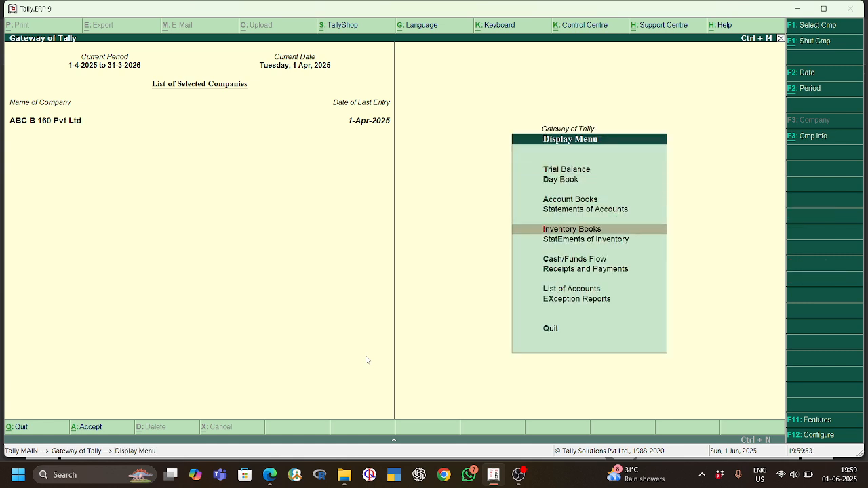
key(Return)
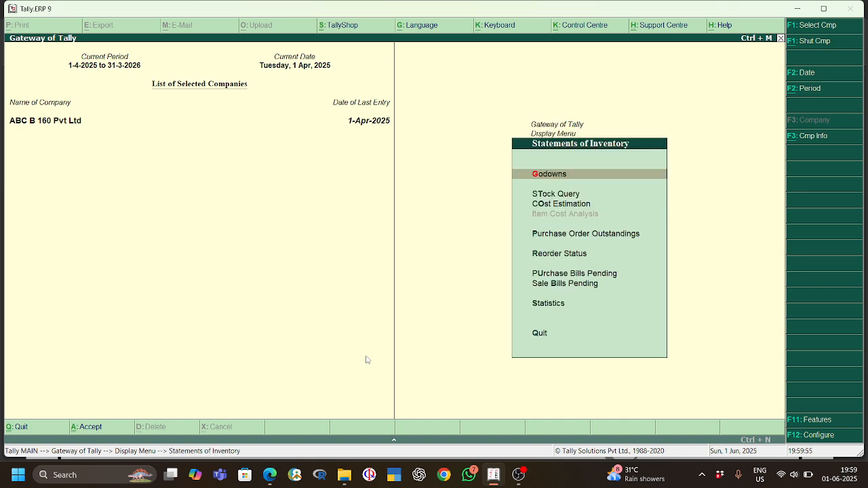
Step: Open the outstanding purchase orders report for all orders
key(Down)
key(Down)
key(Down)
key(Down)
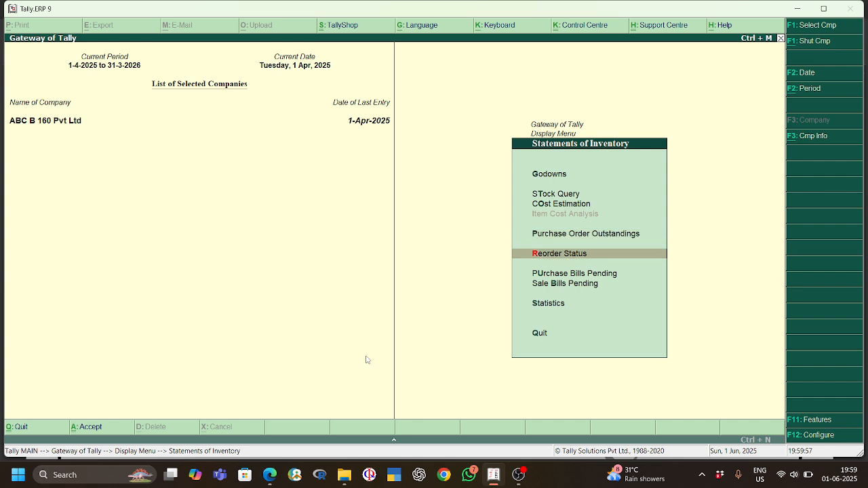
key(Up)
key(Return)
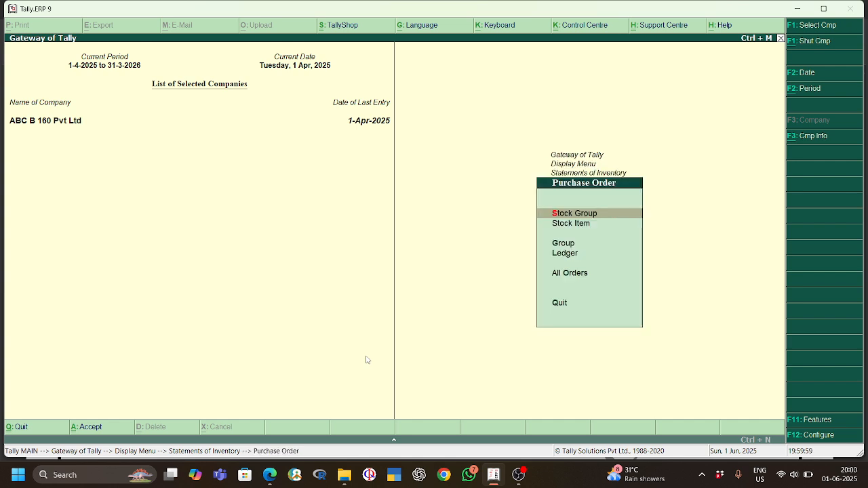
key(Down)
key(Down)
key(Down)
key(Down)
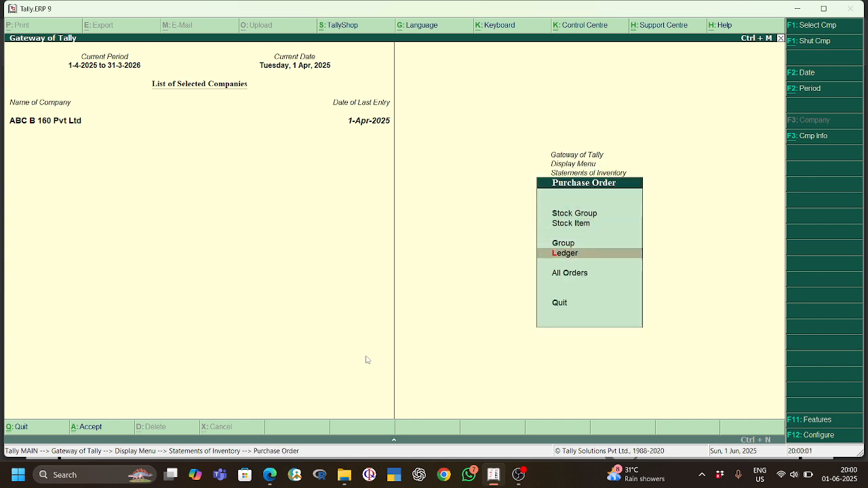
key(Return)
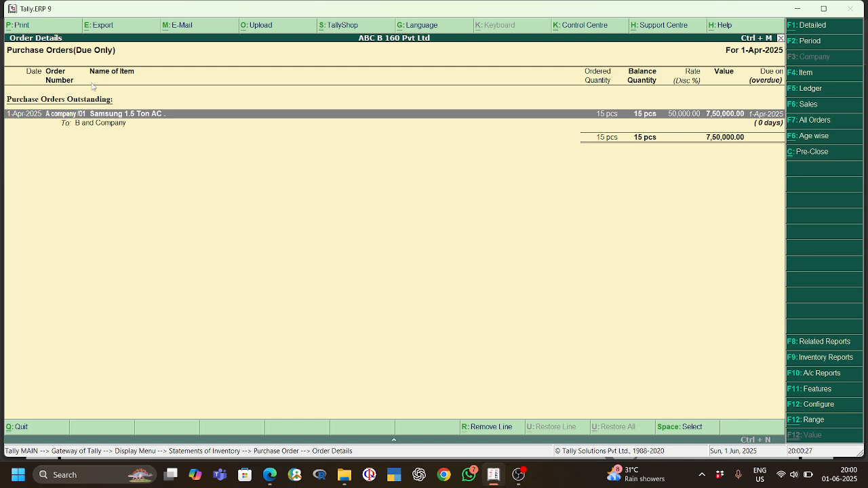
Step: Expand and collapse the voucher details of the Samsung 1.5 Ton AC order, and return to the Gateway of Tally
key(shift+Return)
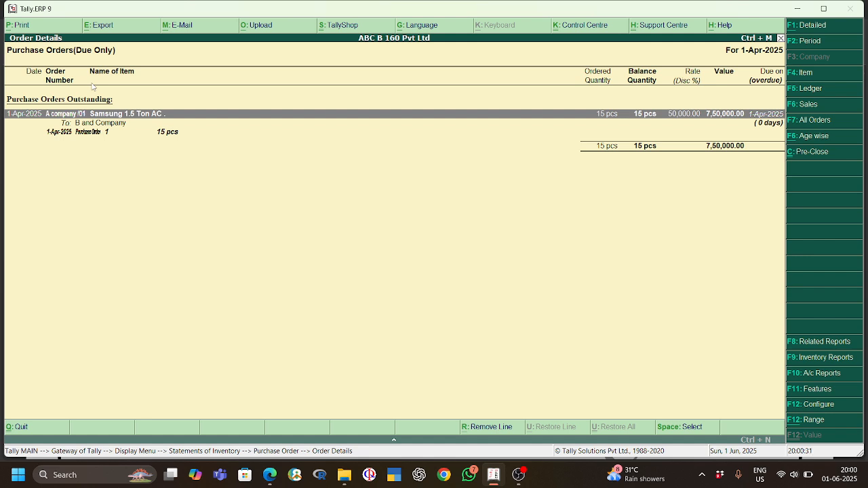
key(shift+Return)
key(shift+Return)
key(shift+Return)
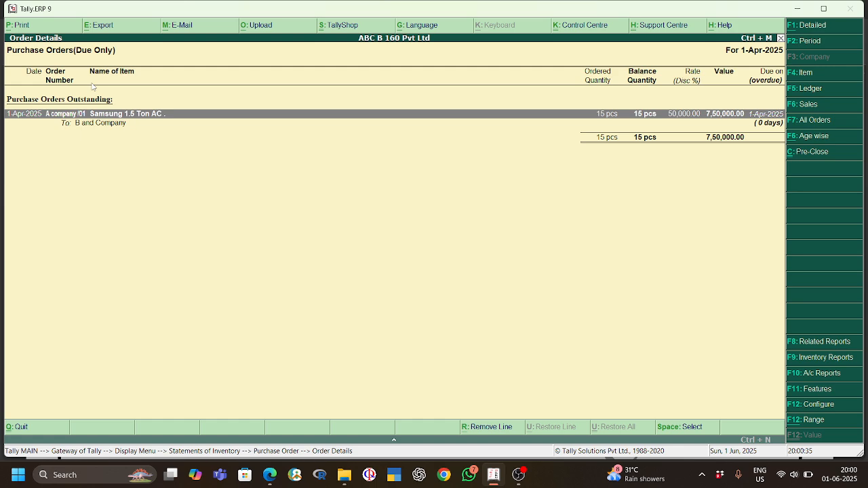
key(Escape)
key(Escape)
key(Escape)
key(Escape)
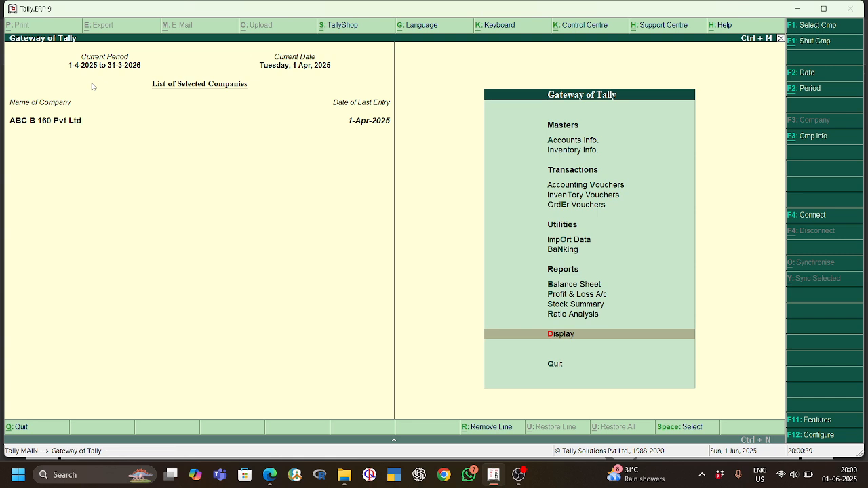
Step: Open voucher entry and switch from the purchase order to a new Receipt Note inventory voucher
key(Up)
key(Up)
key(Up)
key(Up)
key(Up)
key(Up)
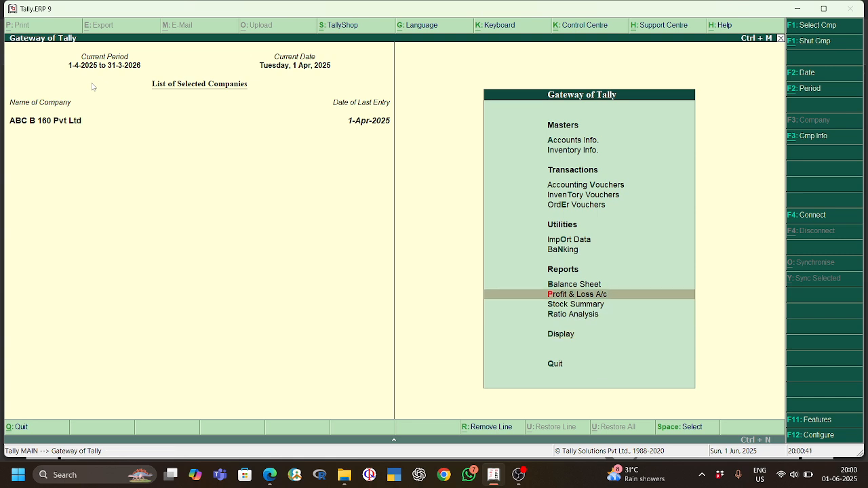
key(Return)
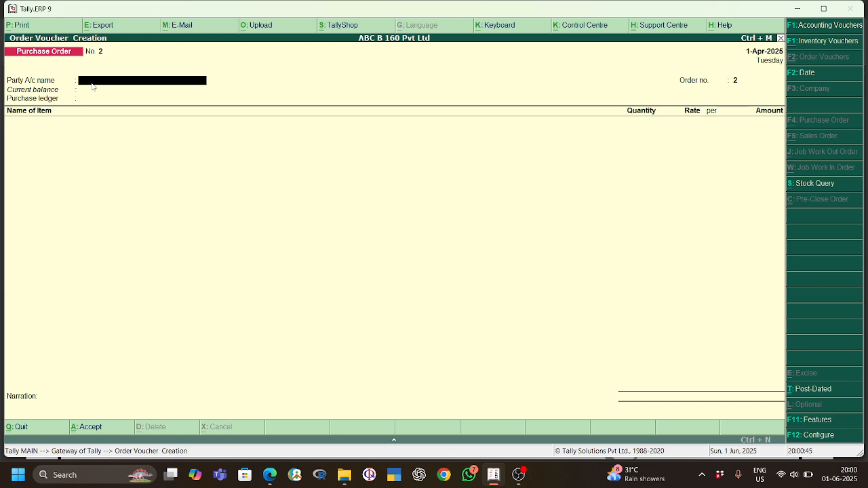
key(ctrl+F1)
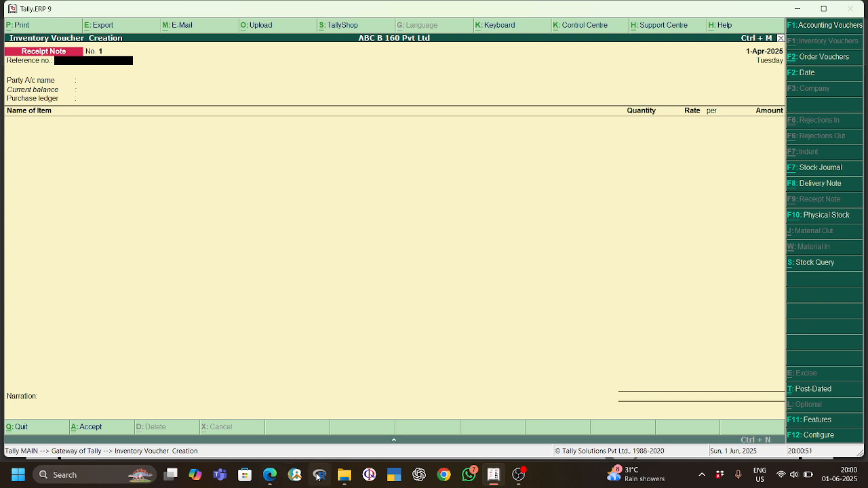
Step: Switch to the project PDF in the browser and look up the order number and the receipt note instruction
click(270, 475)
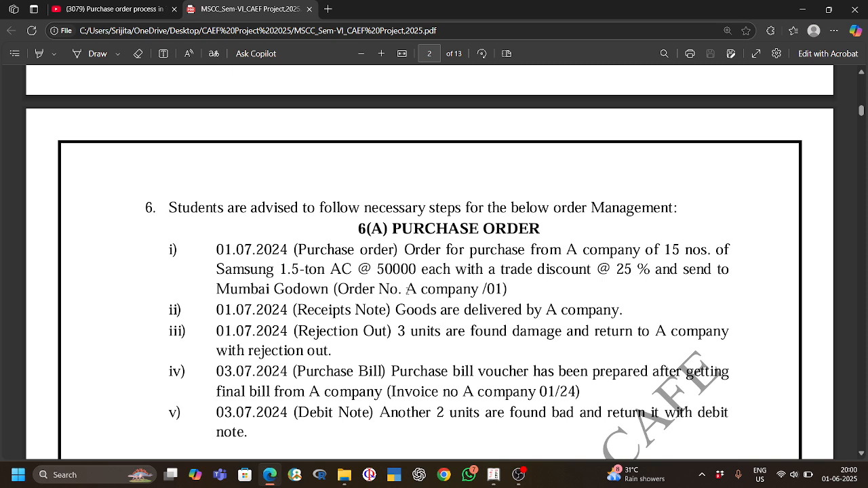
drag(421, 290, 462, 292)
click(412, 307)
Step: Switch back to Tally.ERP 9 and set the receipt note's reference number to 25
click(806, 9)
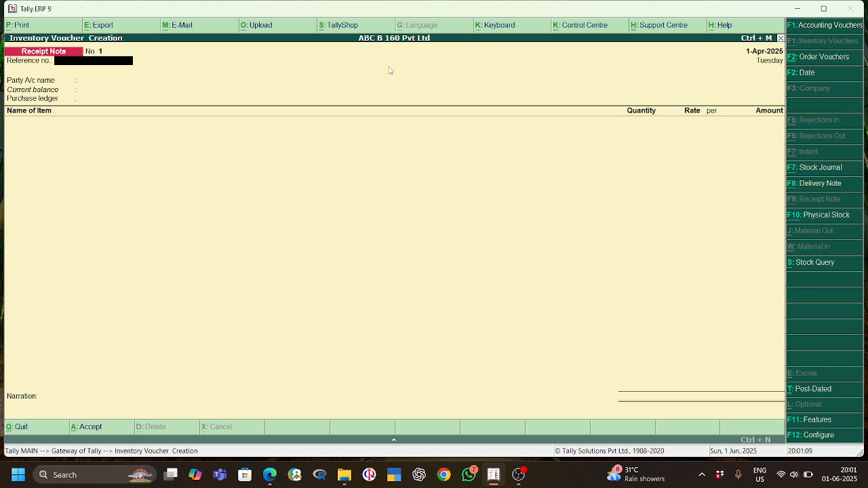
text(a)
key(BackSpace)
text(25)
key(Return)
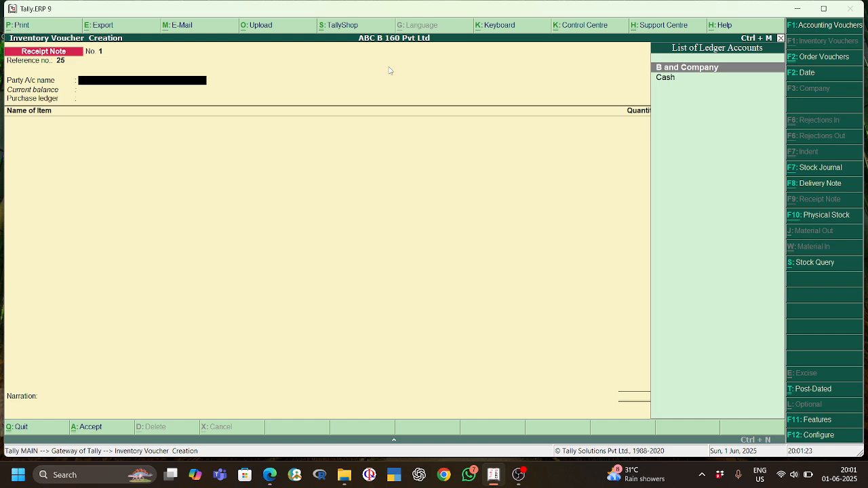
Step: Check the supplier in the project PDF and start a party ledger named A Company under Sundry Creditors
key(alt+Tab)
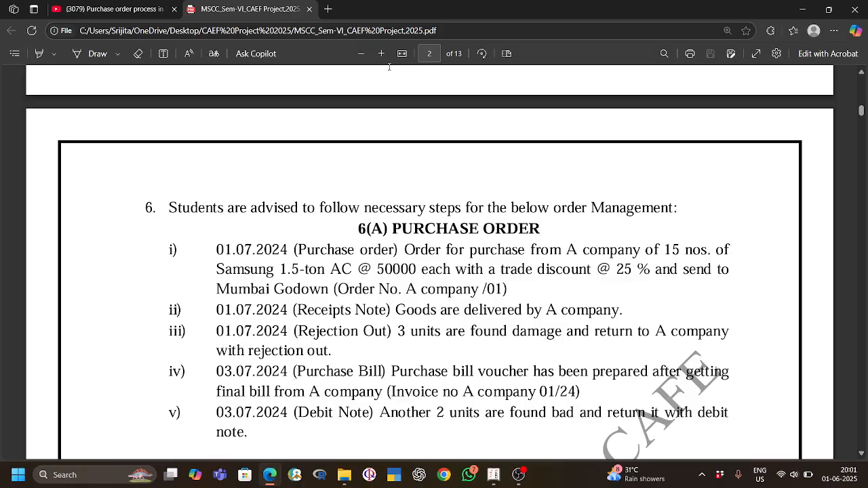
key(alt+Tab)
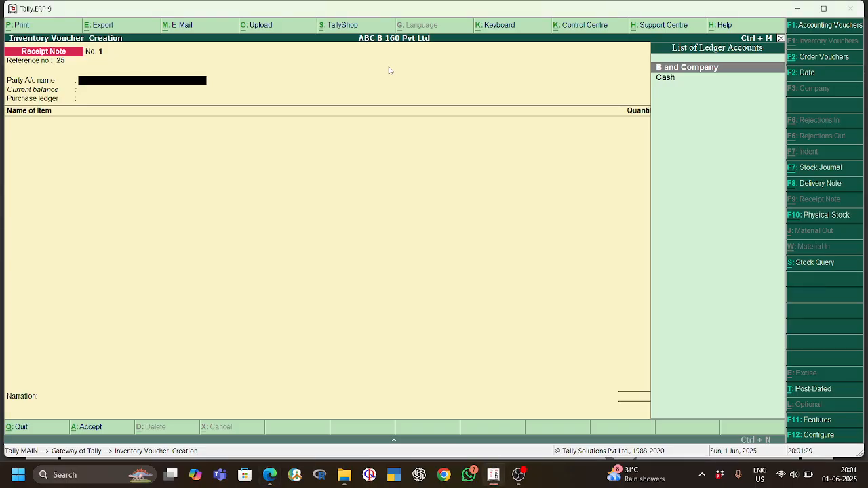
key(alt+c)
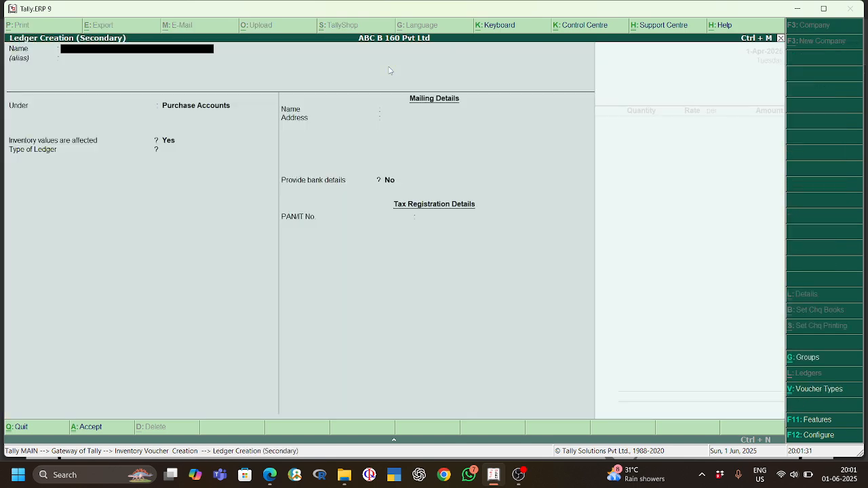
text(A Company)
key(Return)
key(Return)
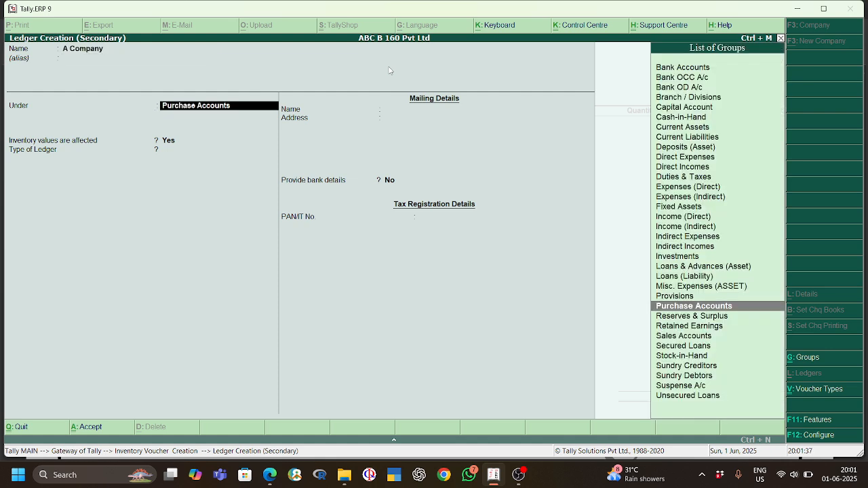
text(Cred)
key(Return)
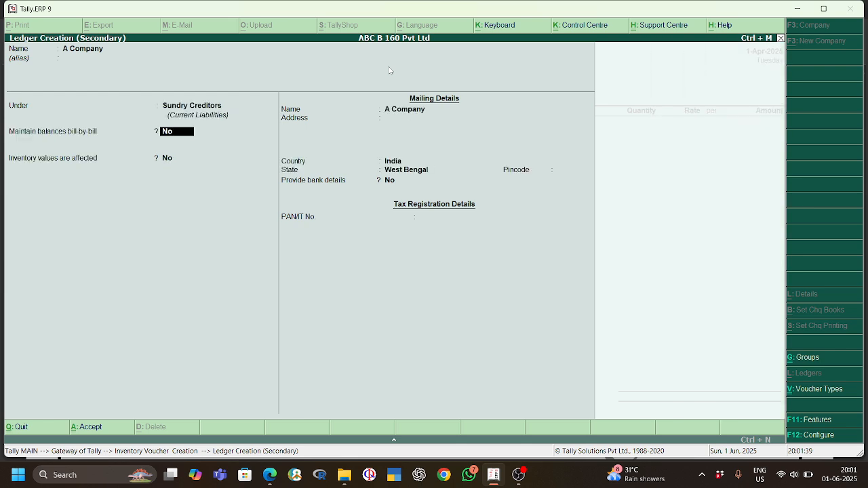
Step: Set the ledger to maintain balances bill-by-bill, keep the remaining defaults, and save it as the receipt note's party
text(y)
key(Return)
key(Return)
key(Return)
key(Return)
key(Return)
key(Return)
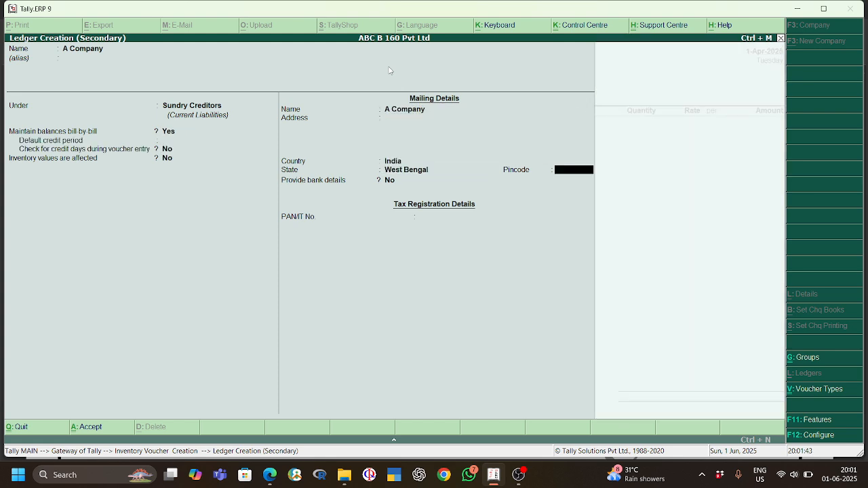
key(Return)
key(Return)
key(Return)
key(Return)
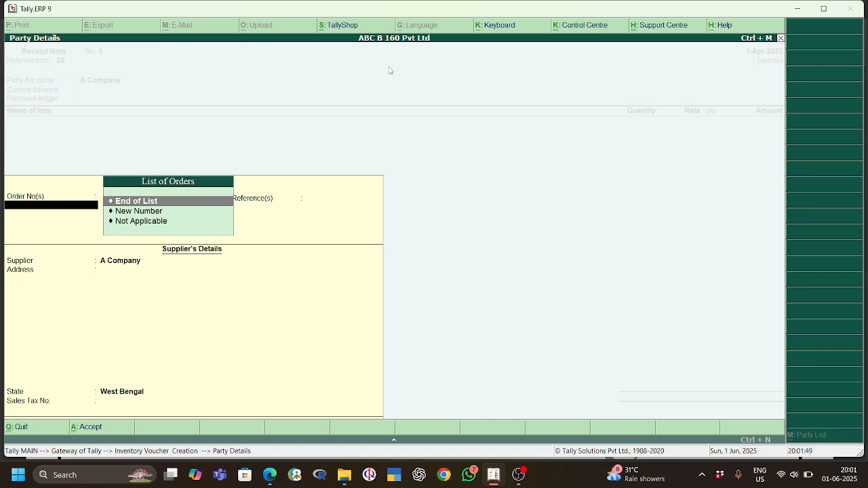
key(Down)
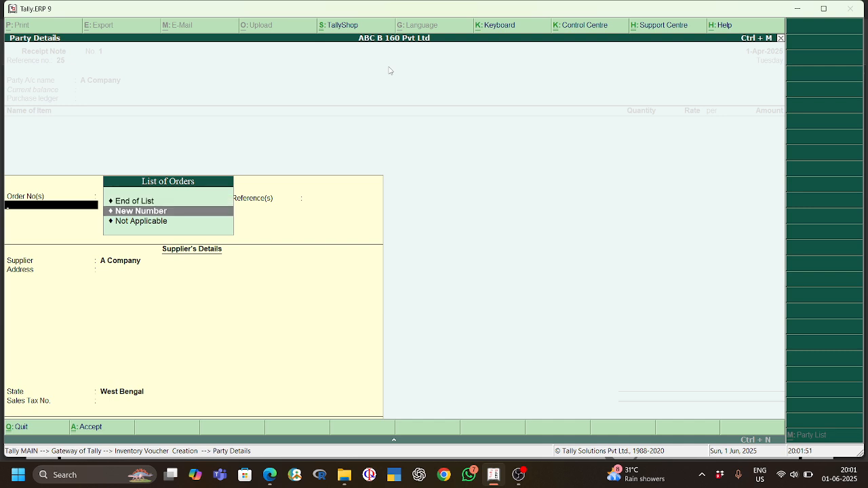
key(Down)
key(Up)
key(Up)
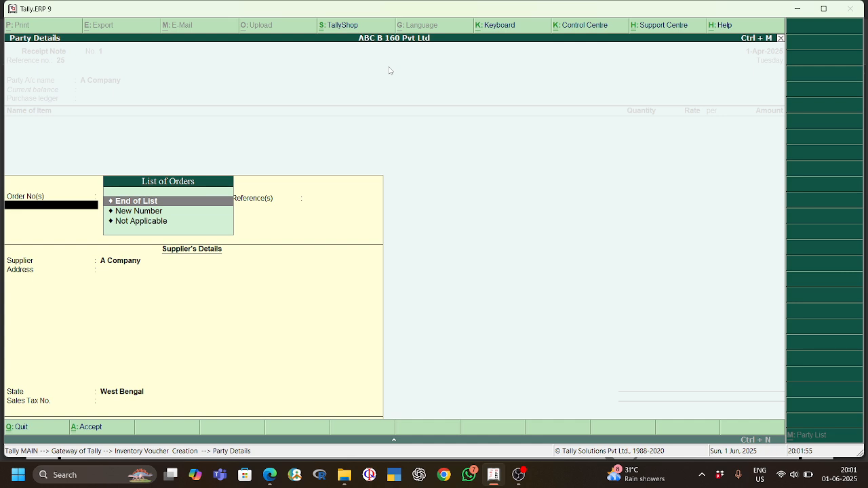
key(Down)
key(Return)
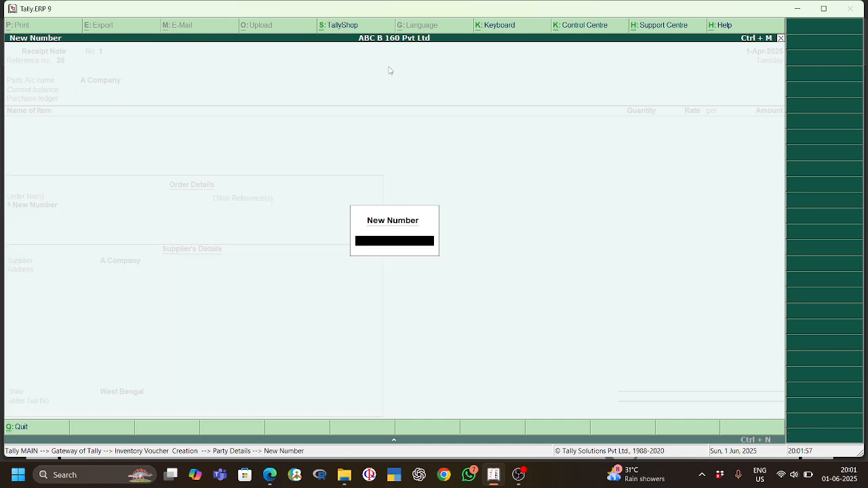
key(Escape)
key(Escape)
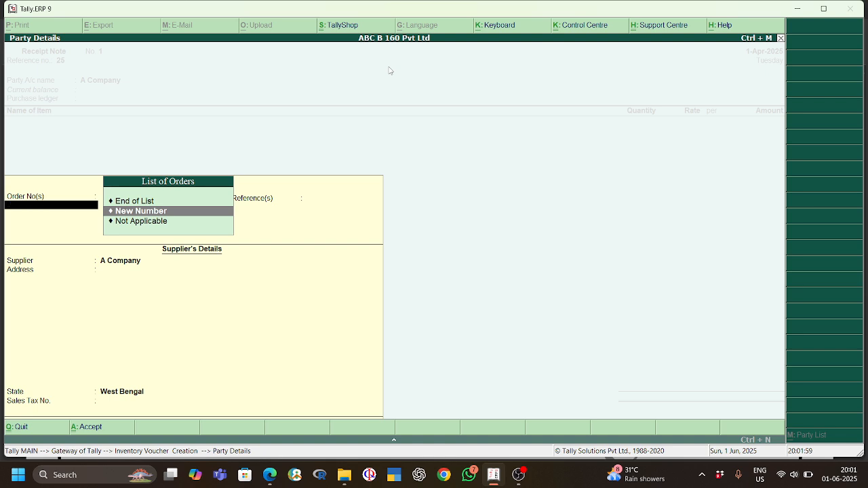
key(Escape)
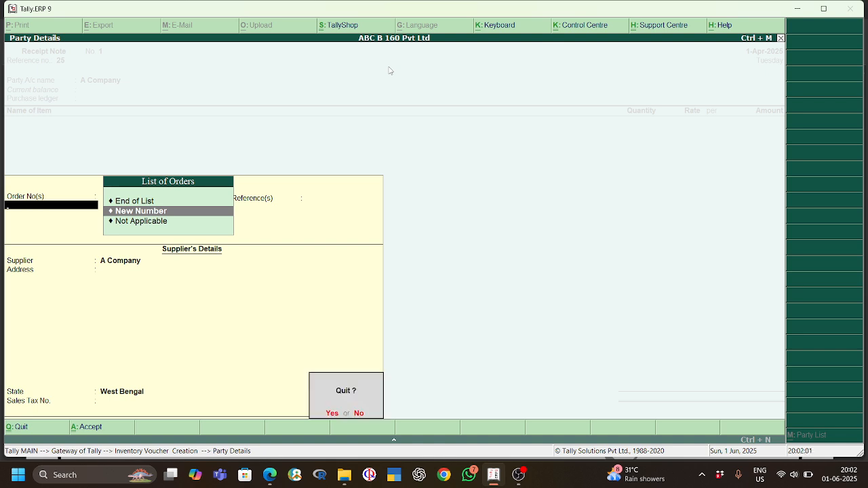
key(y)
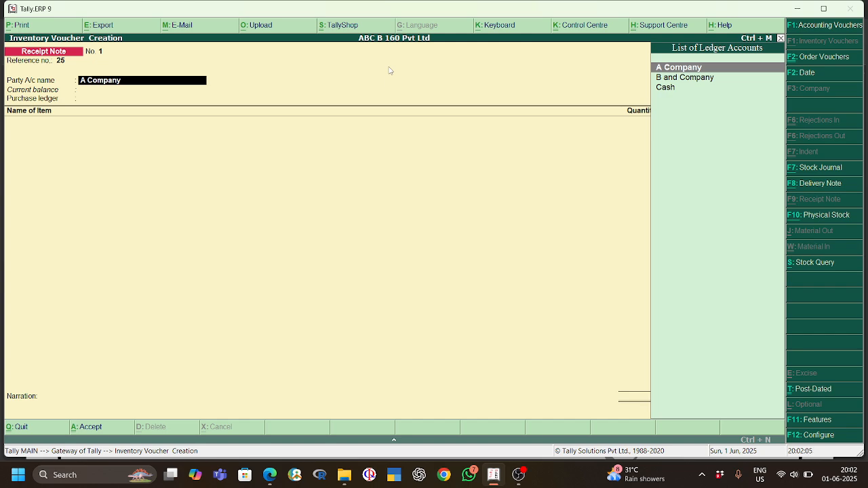
Step: Check A Company's order number in the project PDF and close the receipt note's order list with End of List
key(Return)
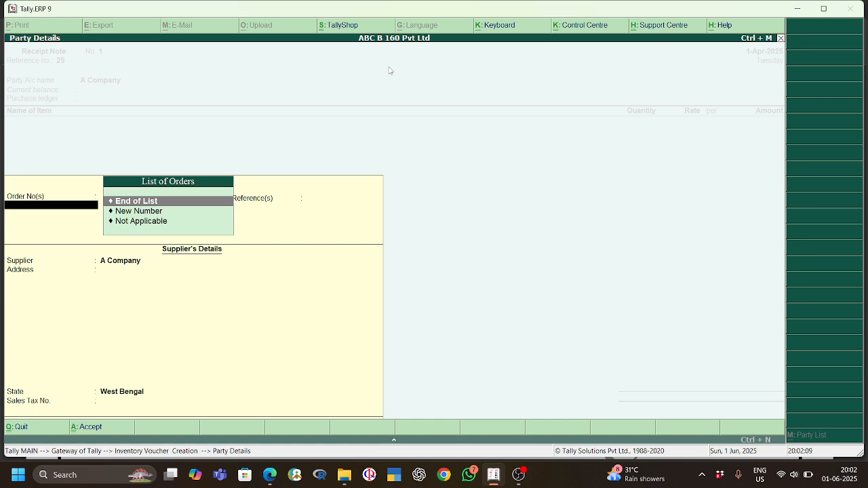
text(A/)
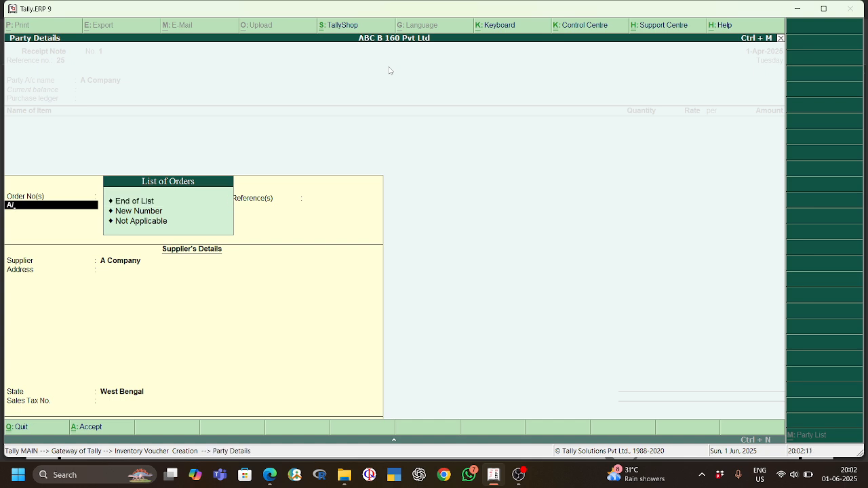
click(269, 477)
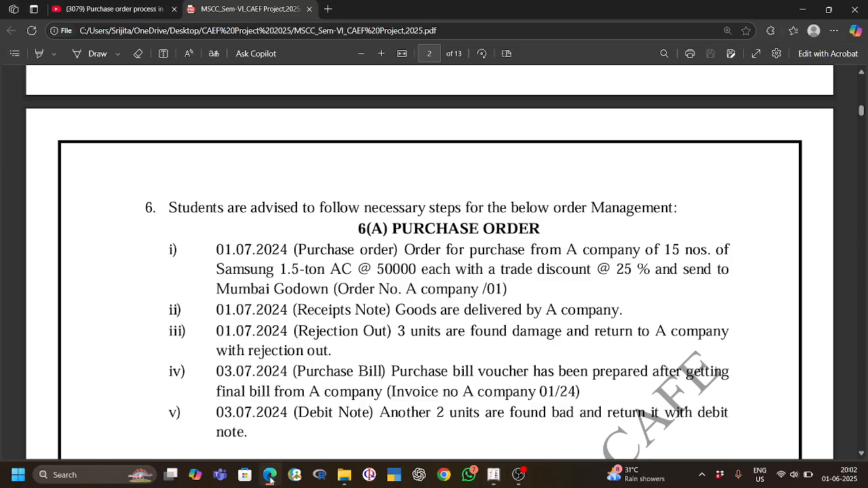
click(269, 476)
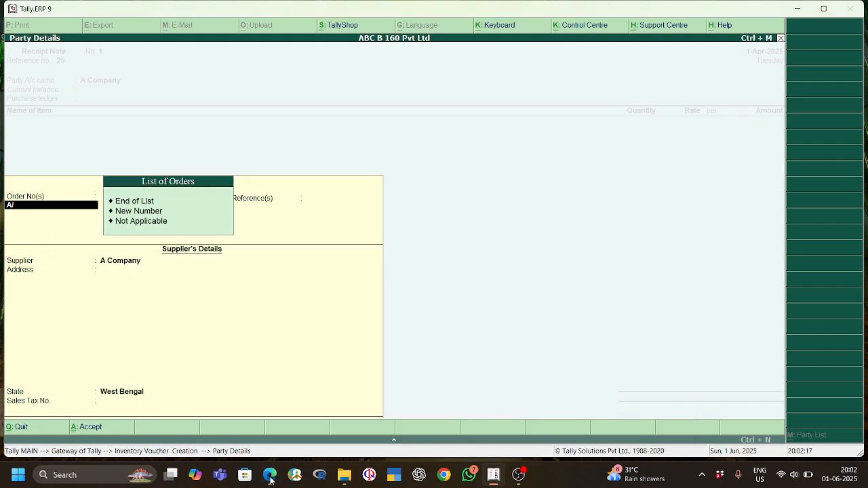
click(133, 202)
key(Return)
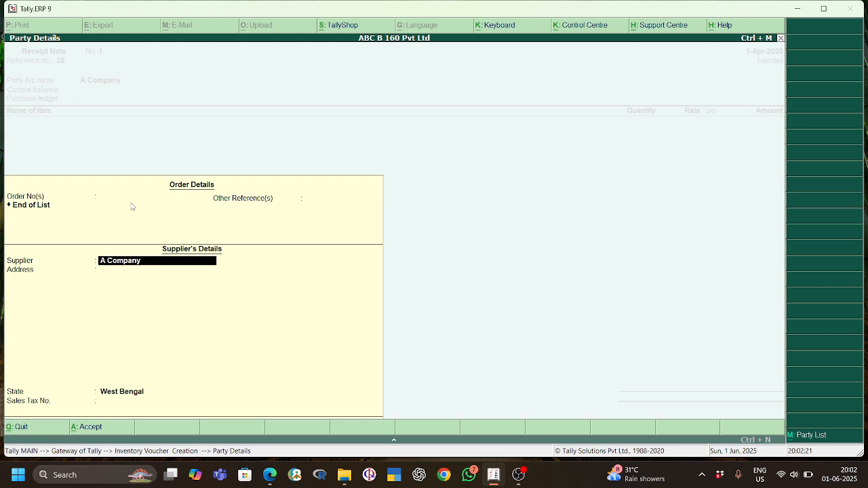
Step: Keep the supplier details with West Bengal as the state and choose Purchase as the receipt note's purchase ledger
key(Return)
key(Return)
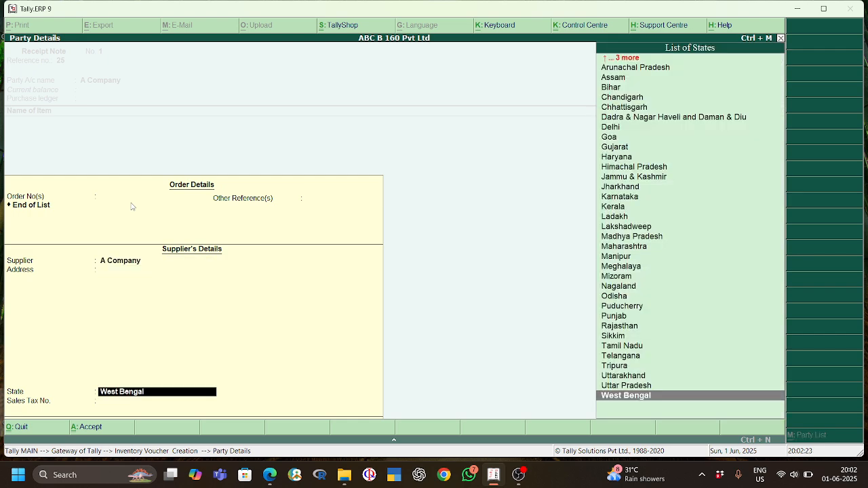
key(Return)
key(Return)
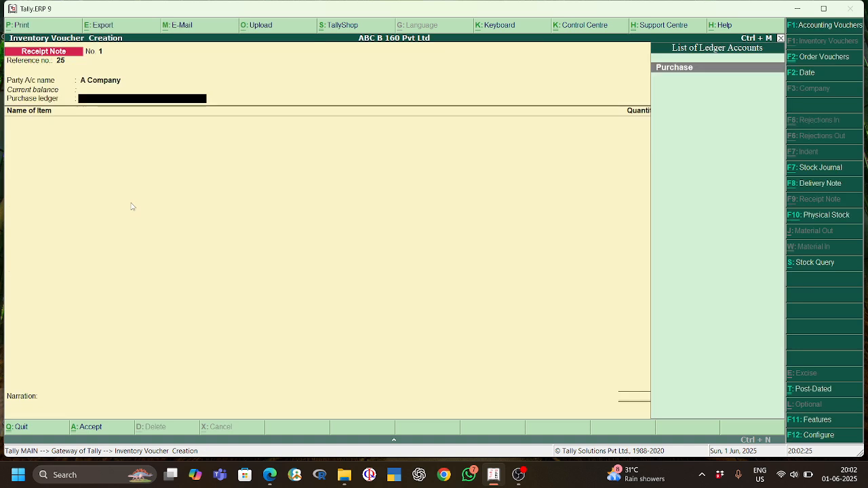
key(Return)
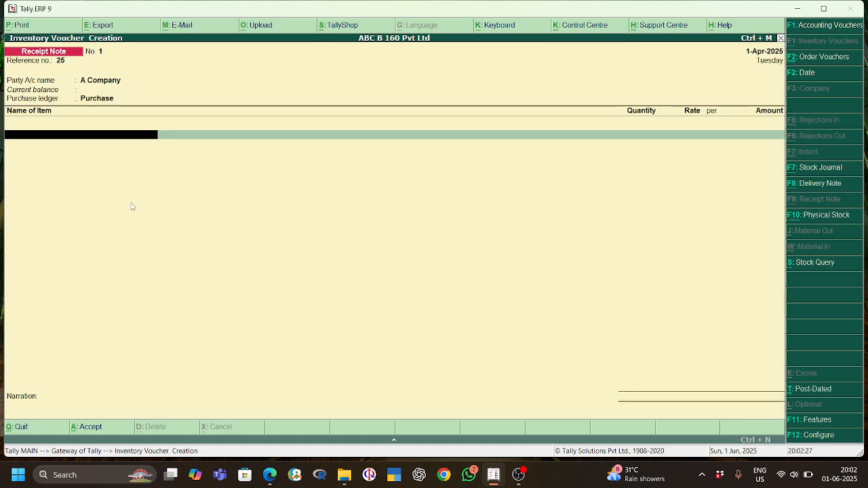
Step: Try to allocate the Samsung 1.5 Ton AC item with tracking number Not Applicable and order number 25
text(SA)
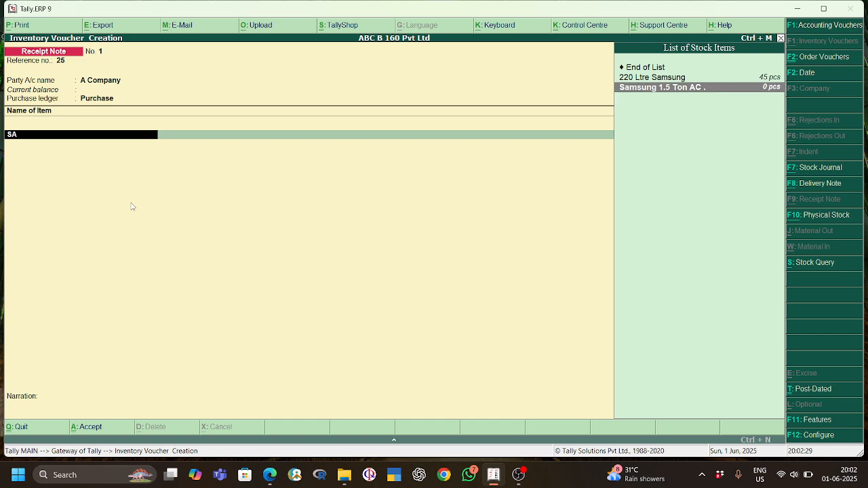
key(Return)
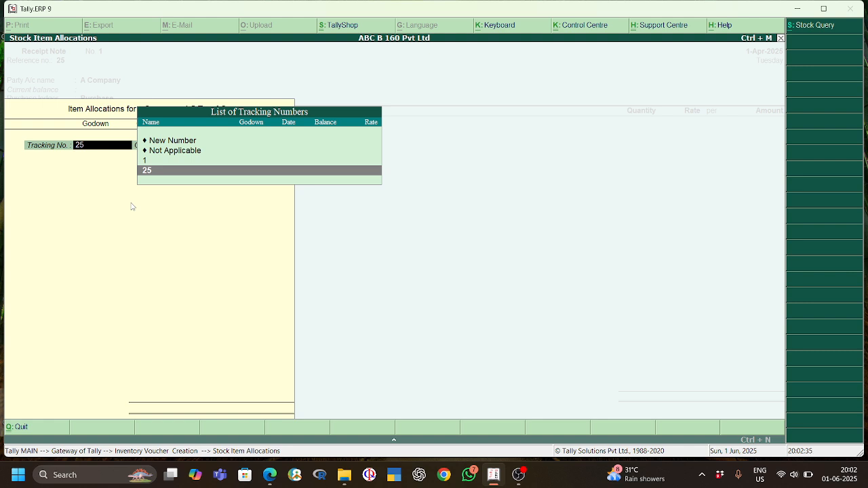
key(Up)
key(Up)
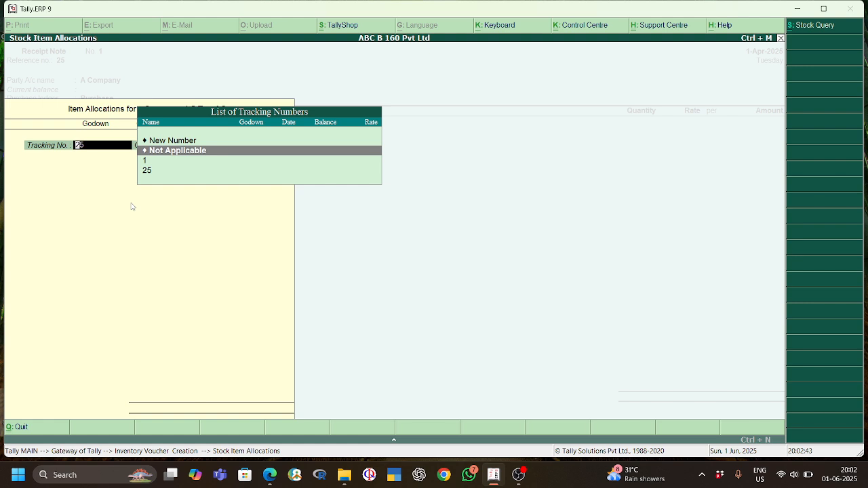
key(Return)
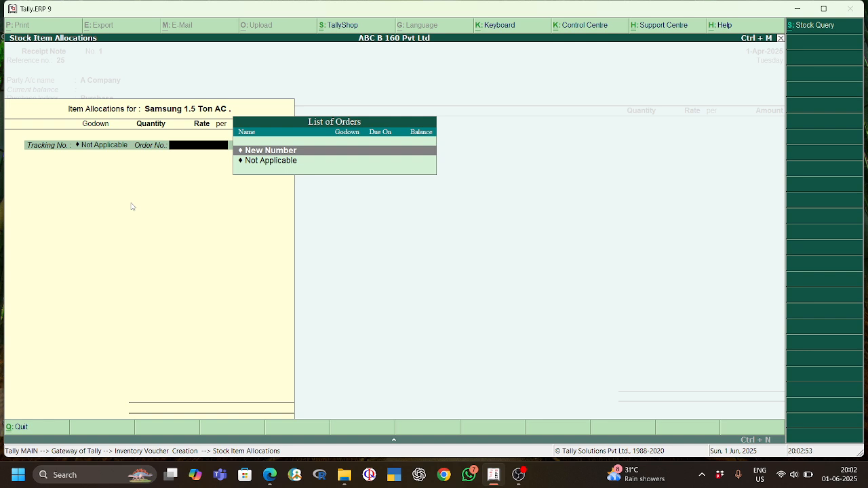
text(25)
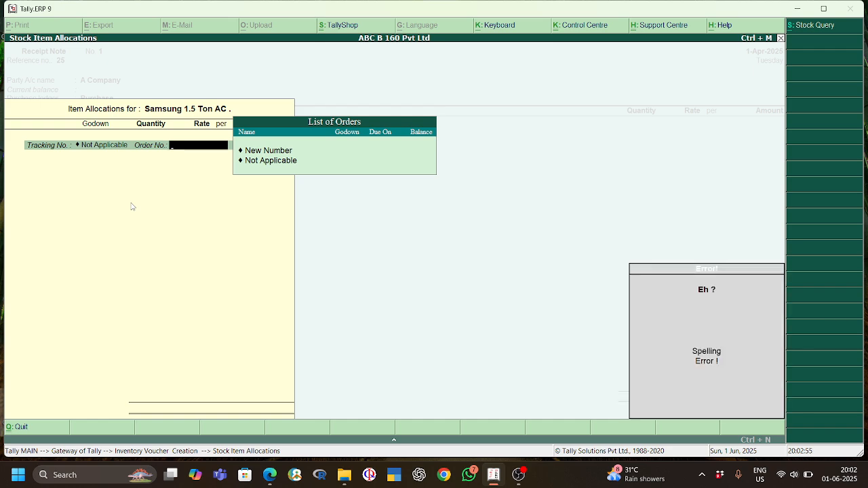
key(Escape)
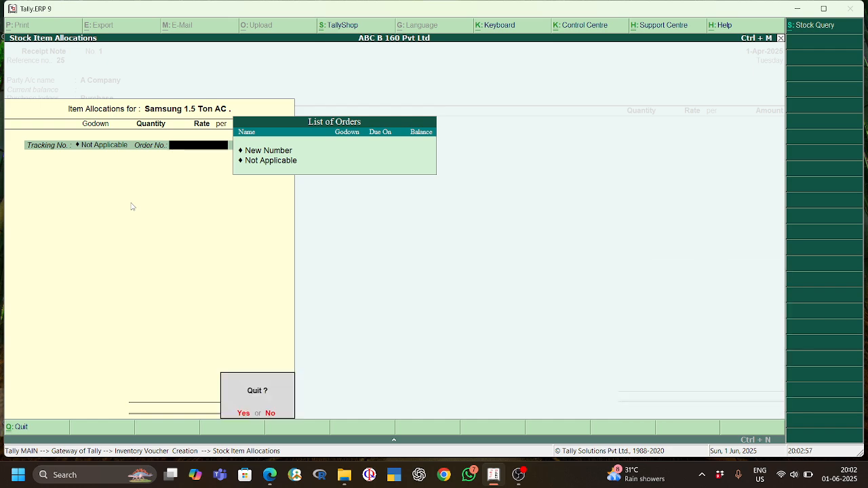
key(y)
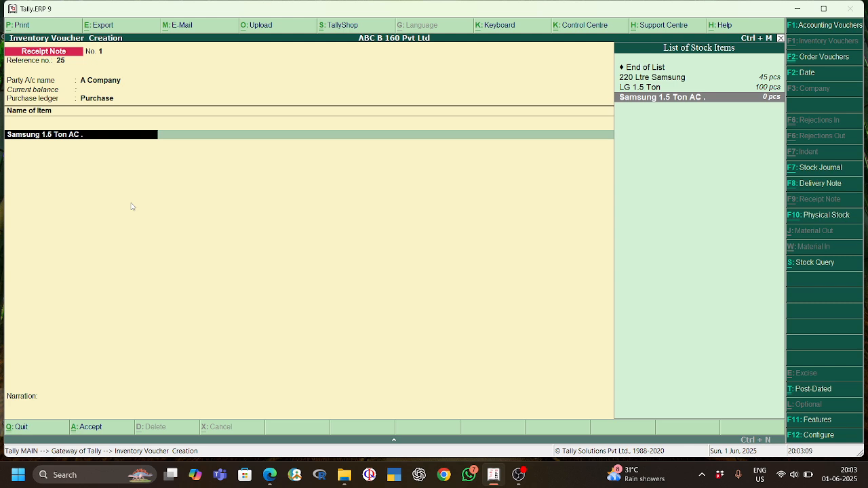
Step: Try to allocate the Samsung 1.5 Ton AC item against tracking number 25 with a new order number
key(BackSpace)
text(SA)
key(Return)
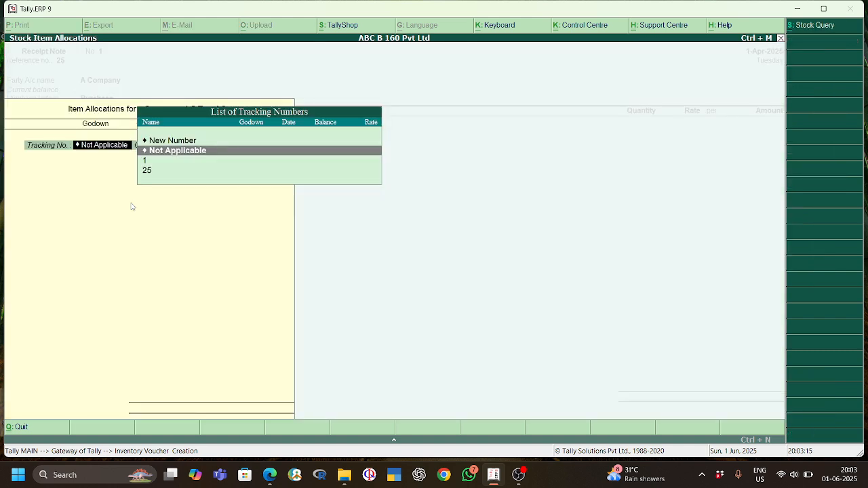
key(Down)
key(Down)
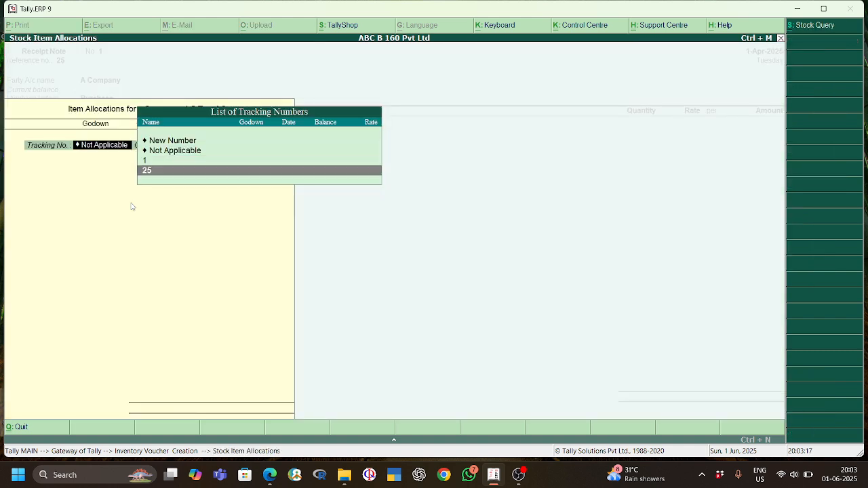
key(Return)
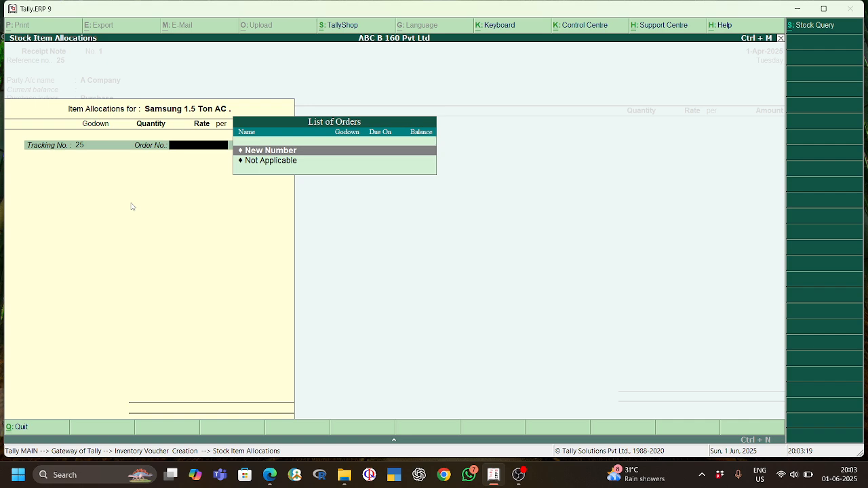
key(Return)
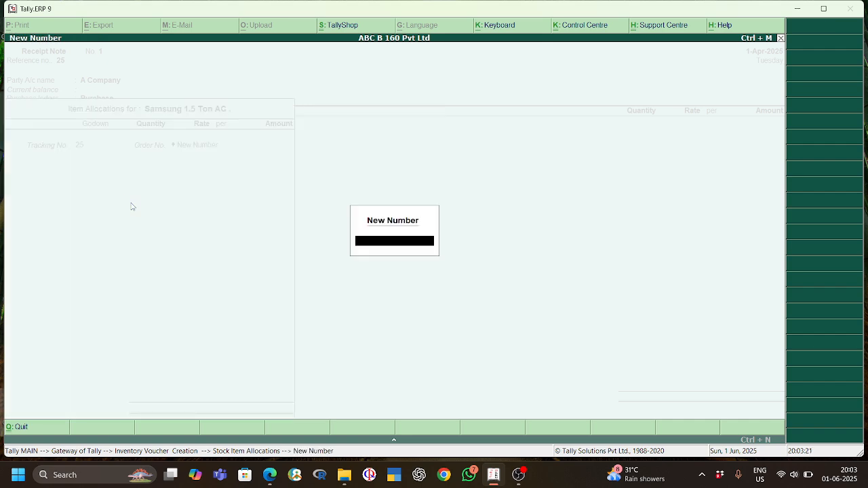
key(Escape)
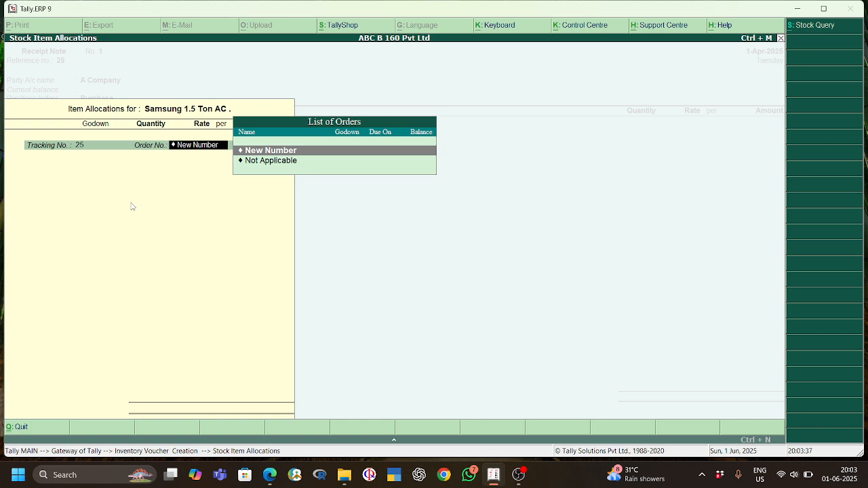
key(Escape)
key(Escape)
key(y)
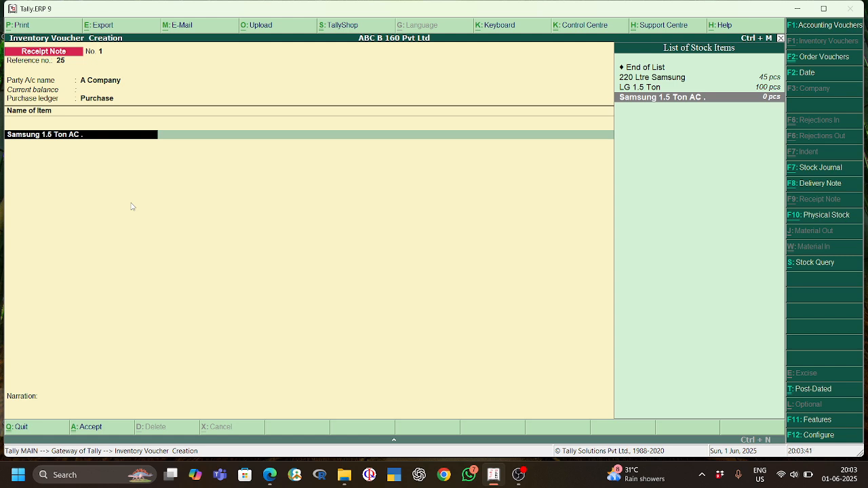
Step: Re-enter Samsung 1.5 Ton AC as the receipt note's item and leave its allocation screen without allocating
key(BackSpace)
key(Escape)
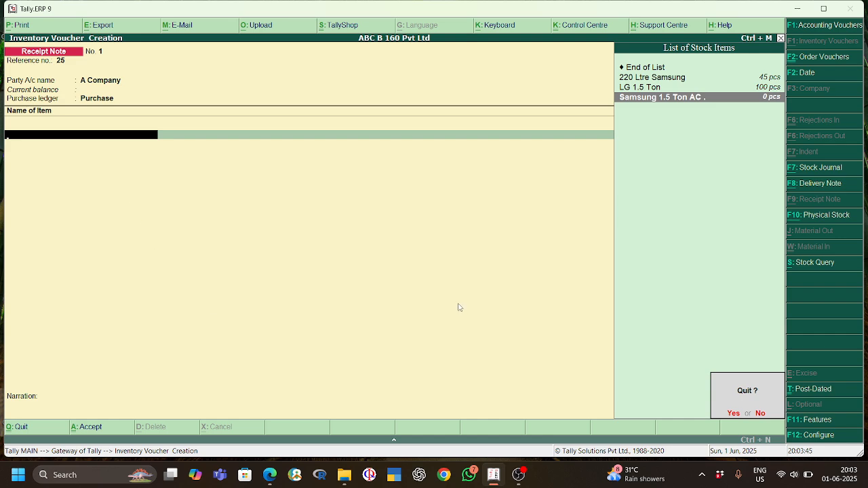
key(Escape)
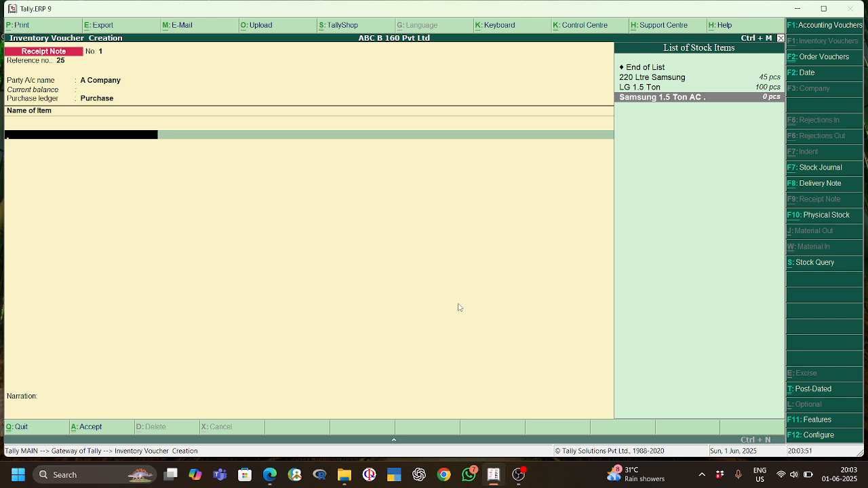
text(SAM)
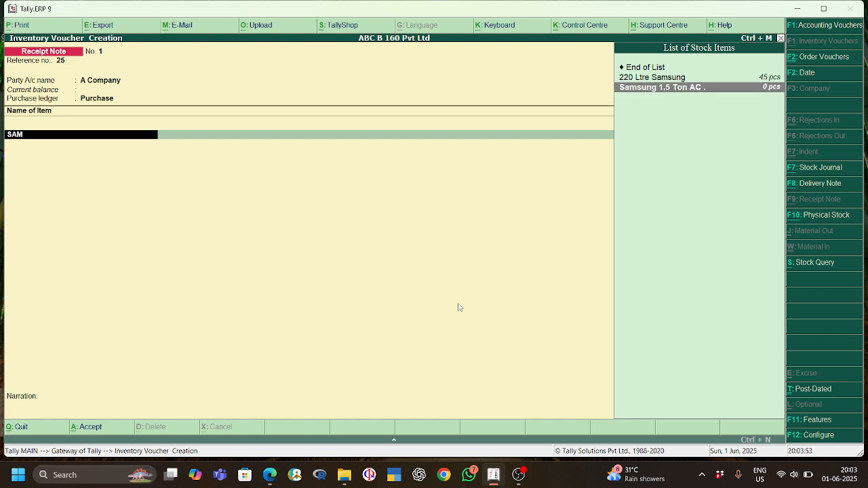
key(Return)
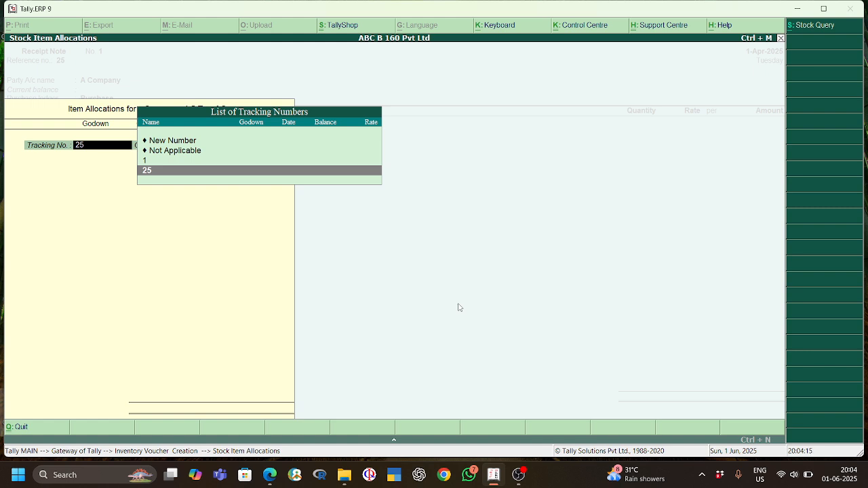
key(Escape)
key(Escape)
key(Return)
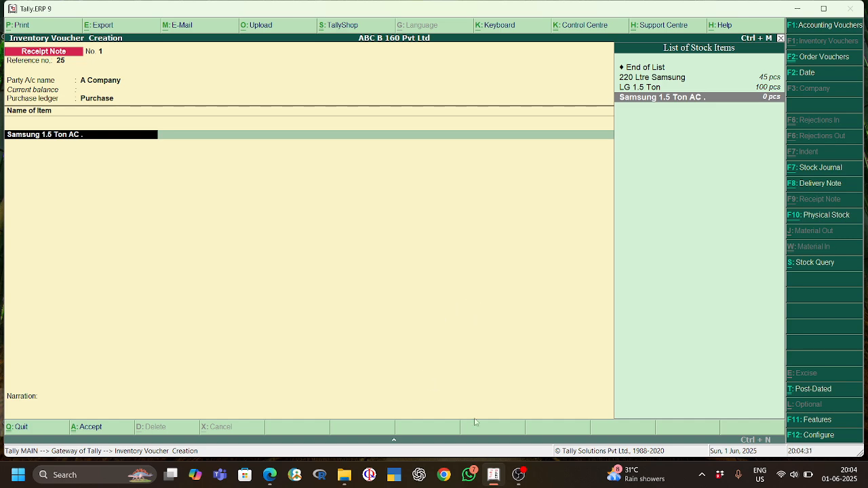
click(518, 474)
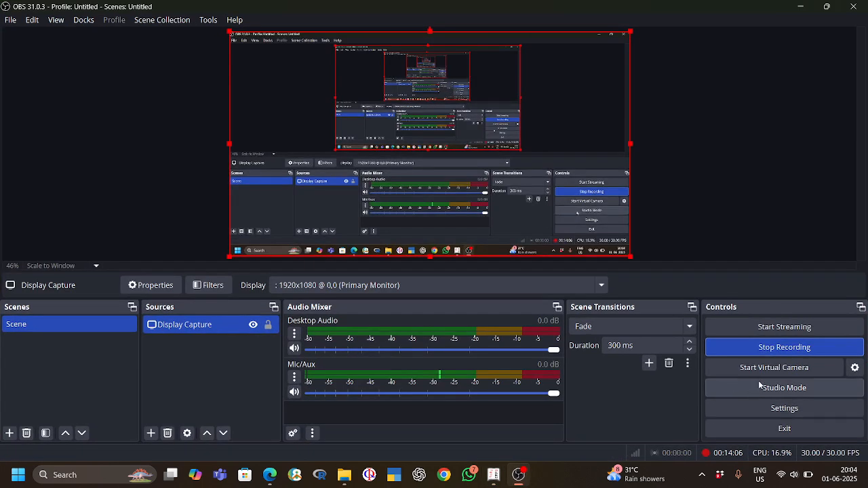